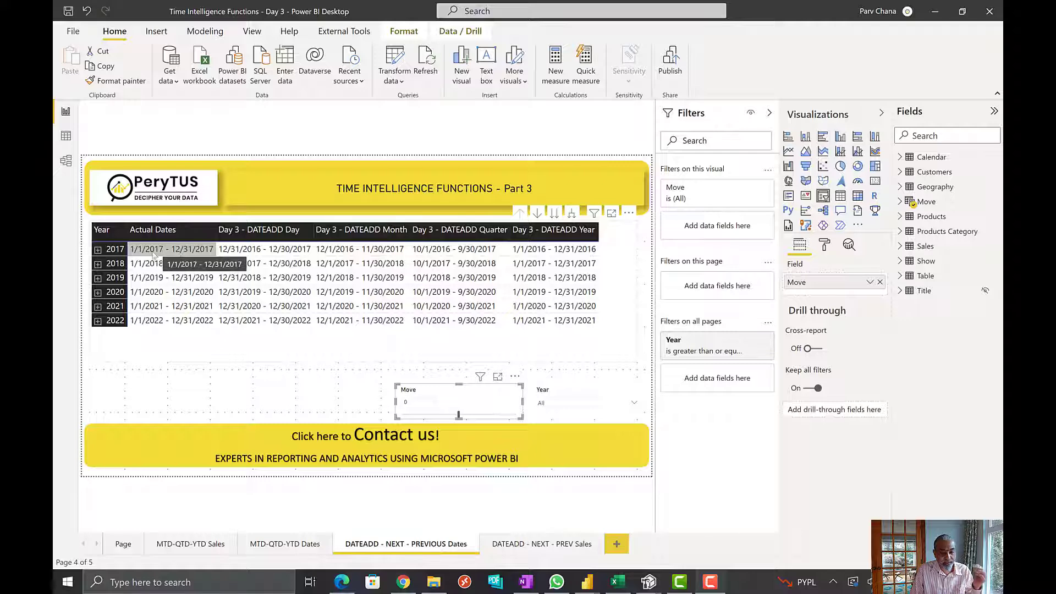
- Expand 2017 and Q1-2017 in the date matrix to inspect the shifted date ranges, and collapse both levels again
{"action": "left_click", "coordinate": [99, 250]}
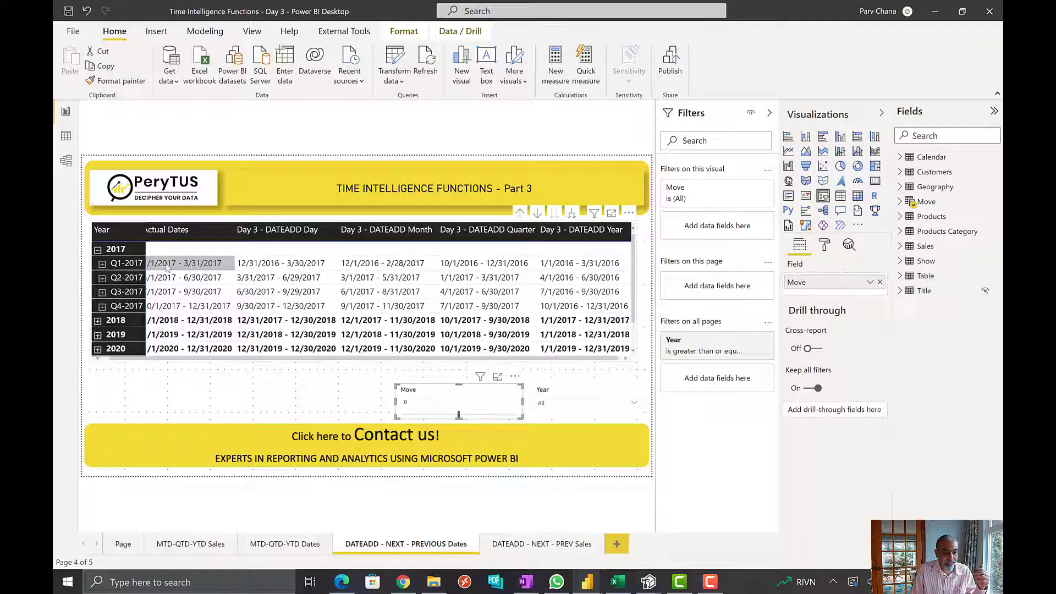
{"action": "left_click", "coordinate": [190, 360]}
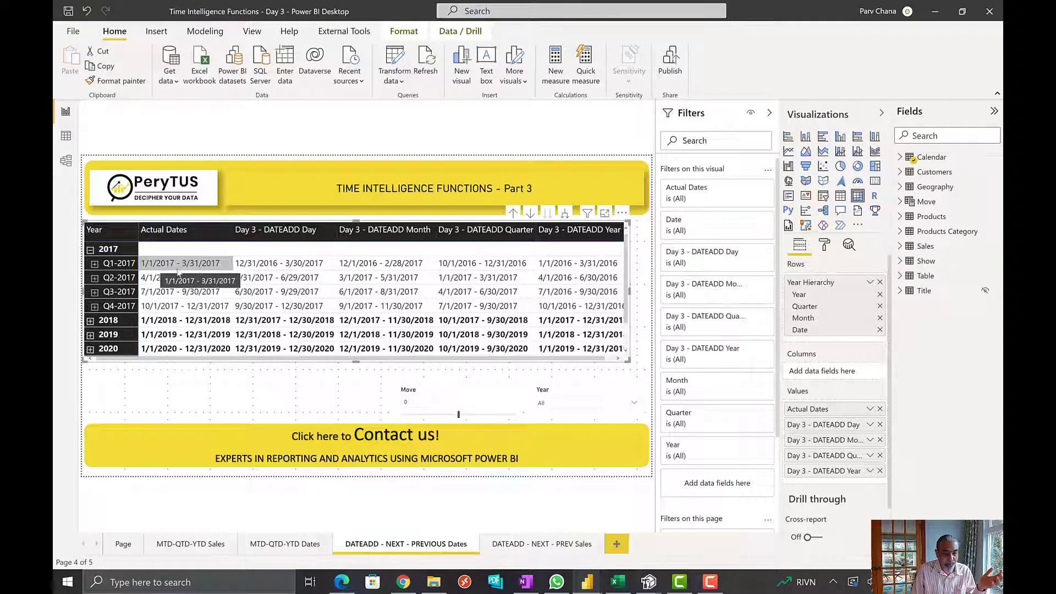
{"action": "left_click", "coordinate": [95, 263]}
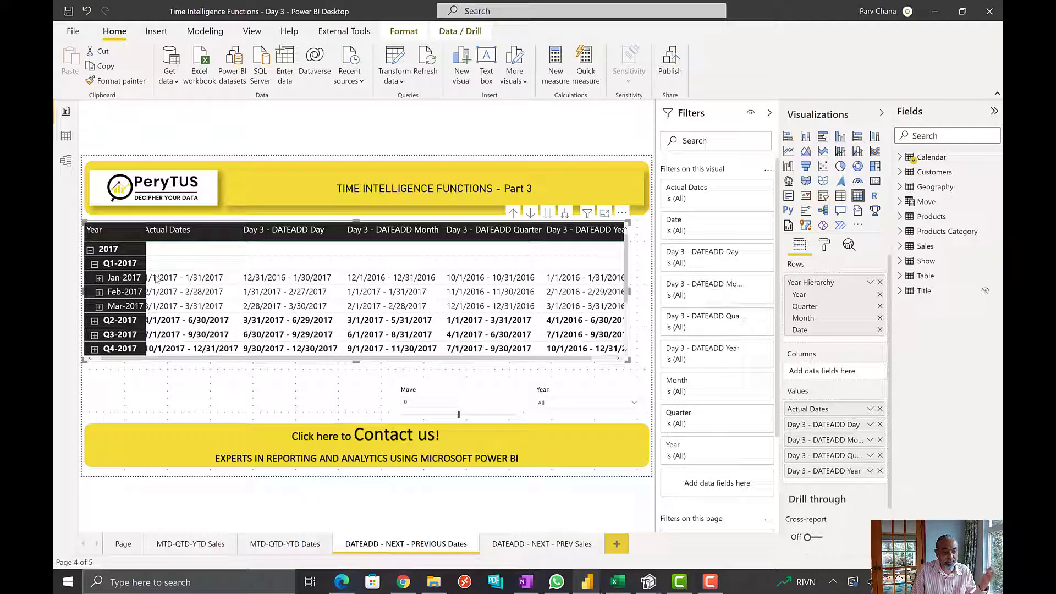
{"action": "left_click_drag", "start_coordinate": [182, 358], "coordinate": [135, 358]}
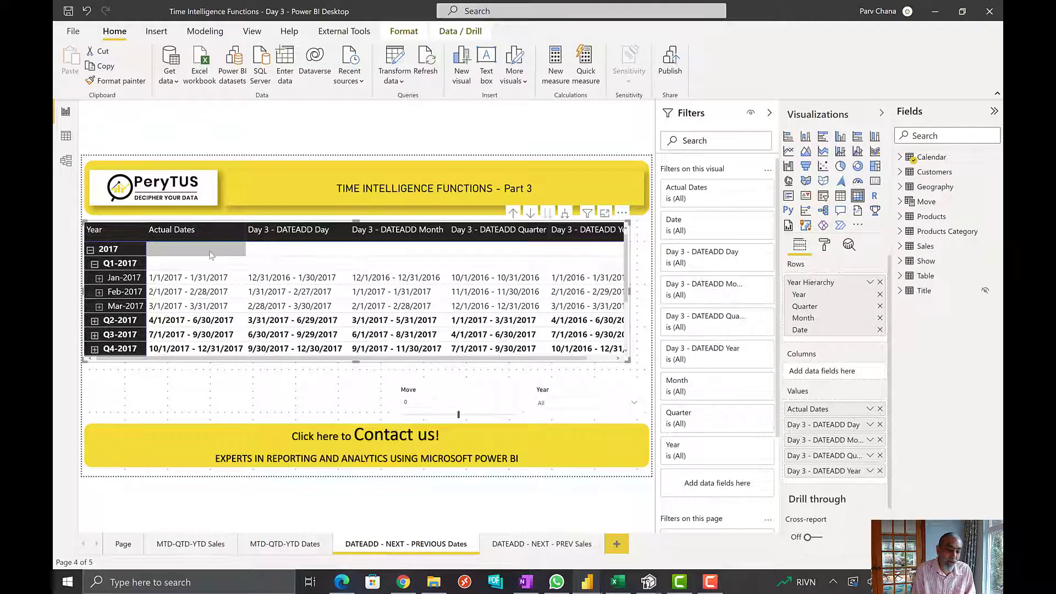
{"action": "left_click", "coordinate": [94, 264]}
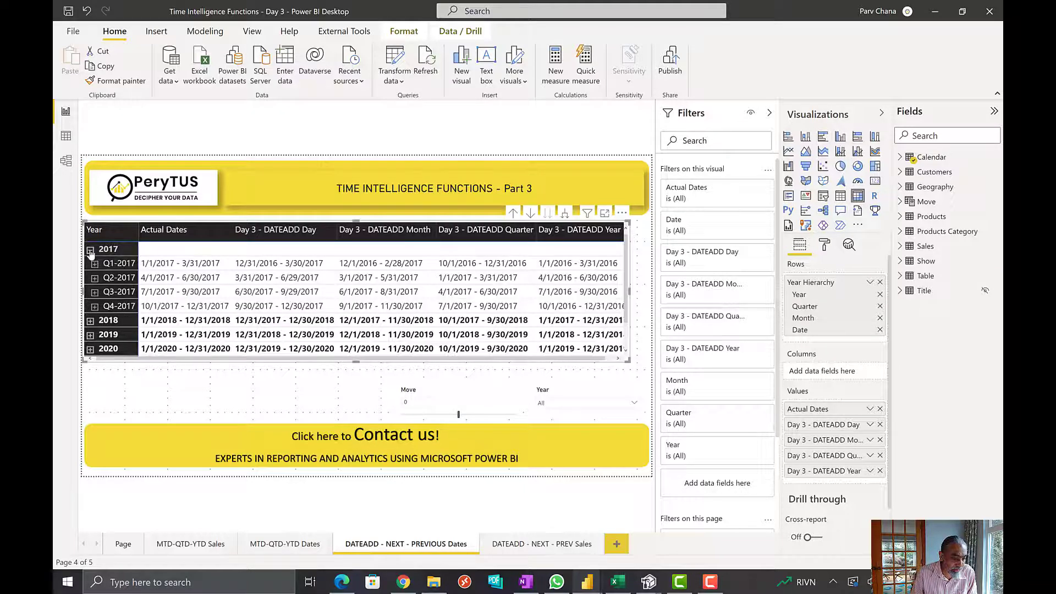
{"action": "left_click", "coordinate": [90, 250]}
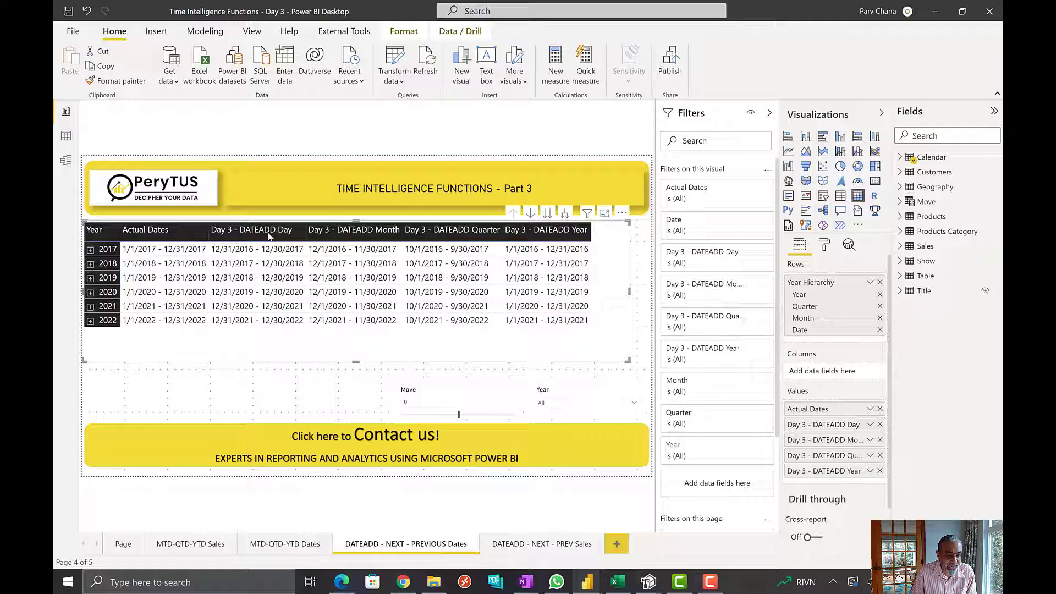
{"action": "left_click_drag", "start_coordinate": [460, 355], "coordinate": [467, 355]}
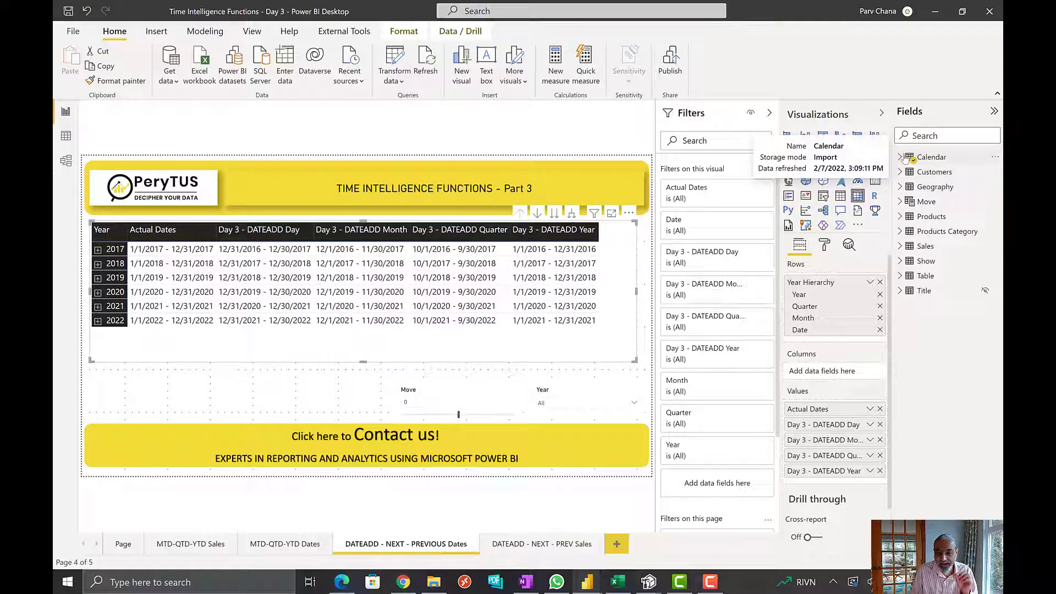
- Open the Day 3 - DATEADD Day measure from the Calendar table's Day 3 folder and examine its 'Calendar'[Date] and -1 arguments
{"action": "left_click", "coordinate": [906, 158]}
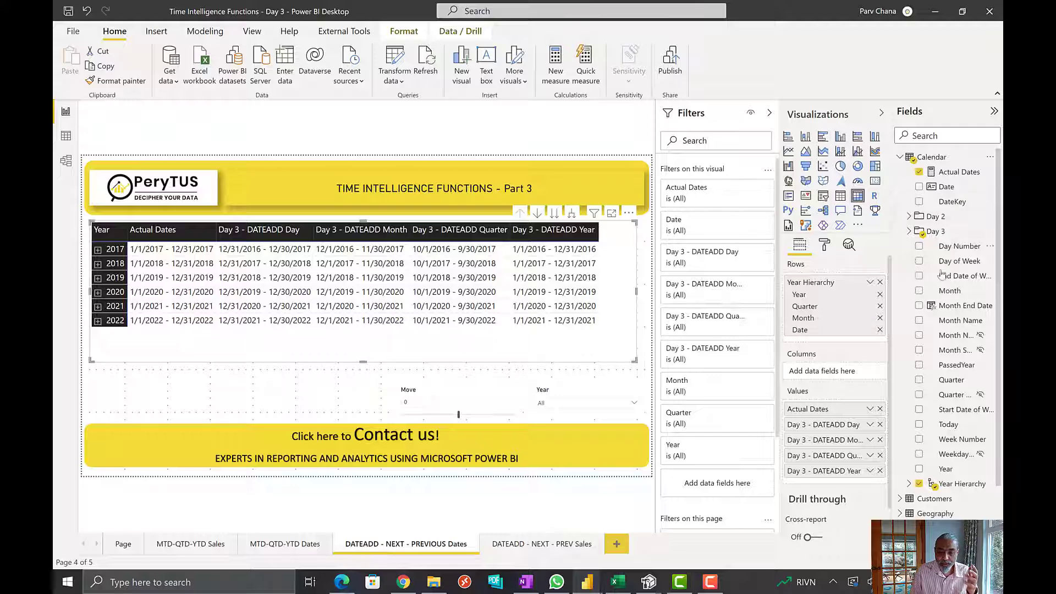
{"action": "left_click", "coordinate": [909, 217]}
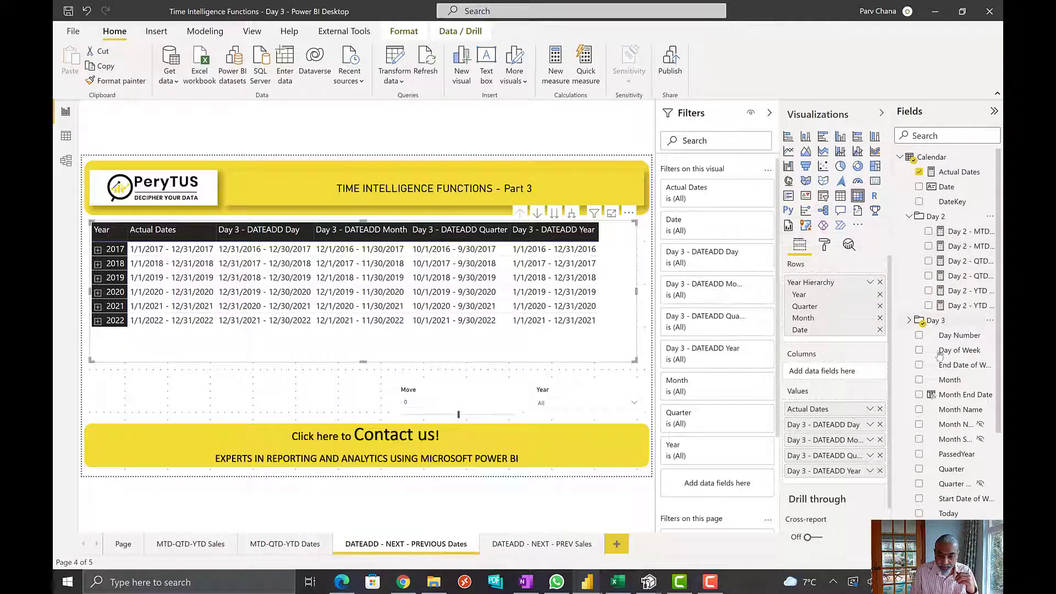
{"action": "left_click", "coordinate": [909, 321]}
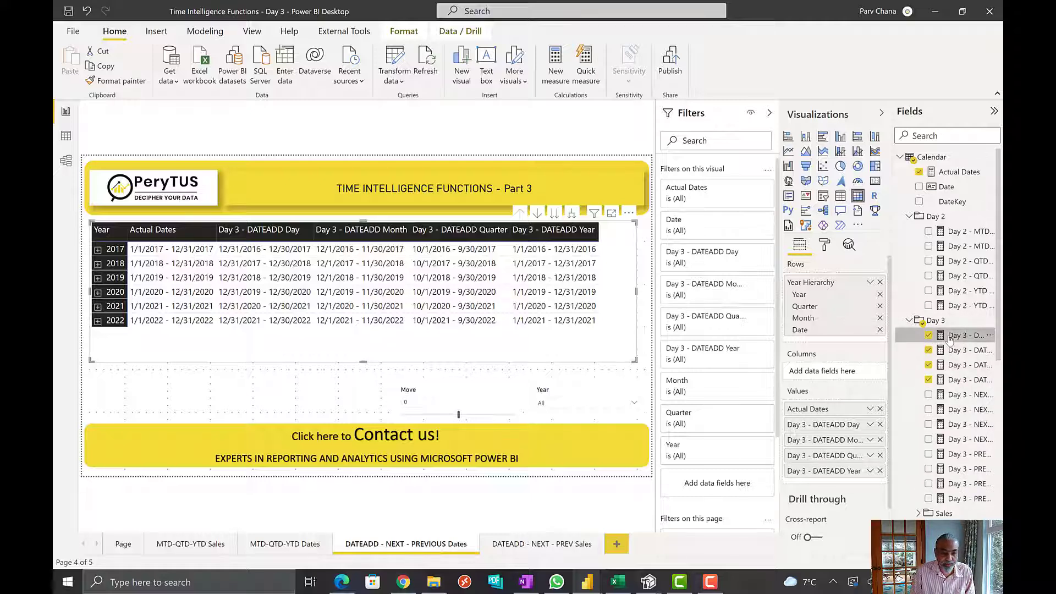
{"action": "left_click", "coordinate": [950, 337]}
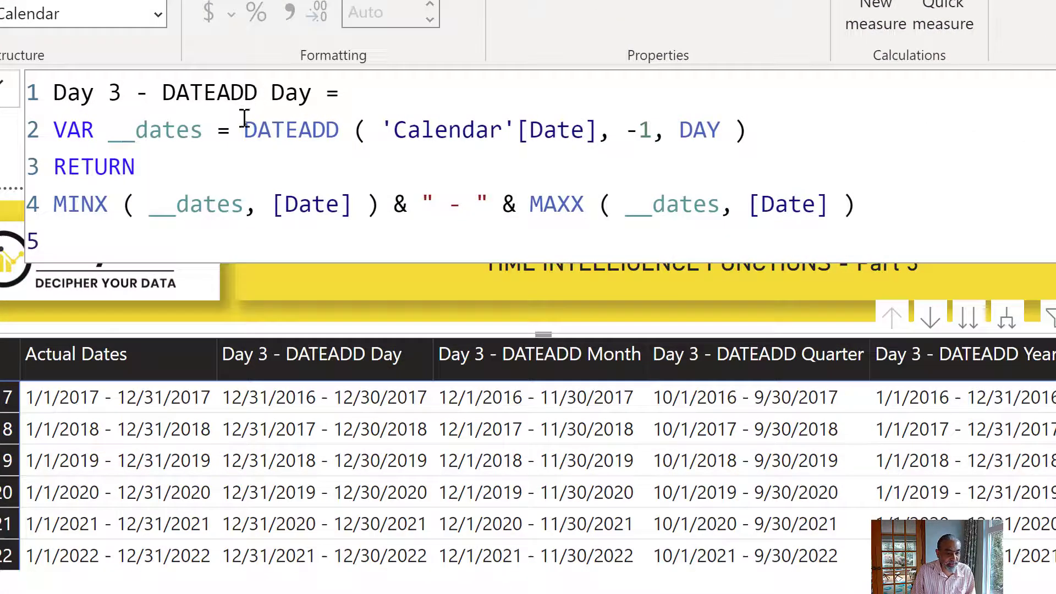
{"action": "left_click_drag", "start_coordinate": [245, 131], "coordinate": [593, 123]}
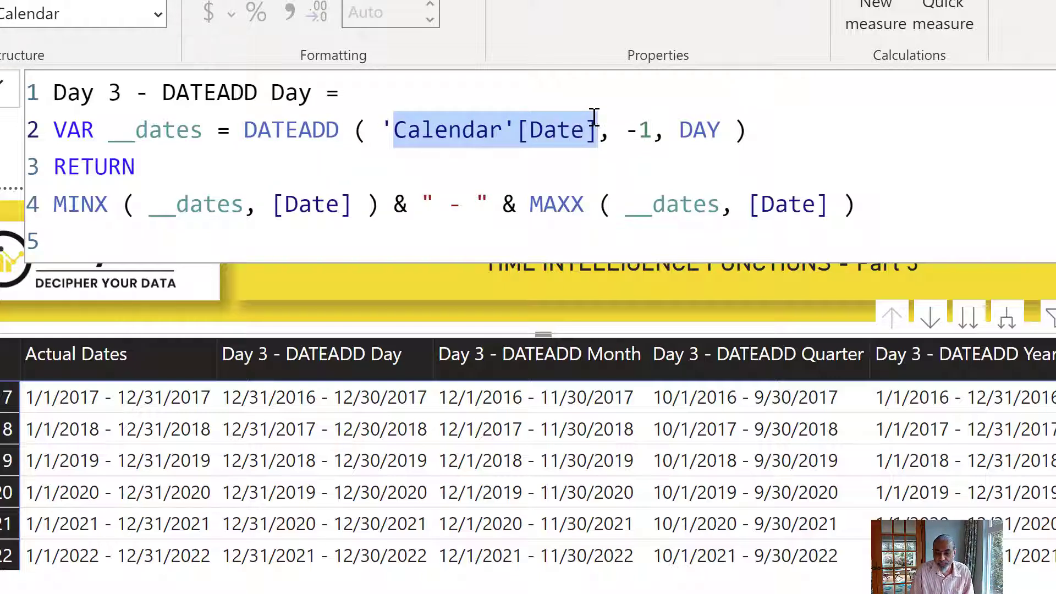
{"action": "left_click_drag", "start_coordinate": [626, 131], "coordinate": [652, 131]}
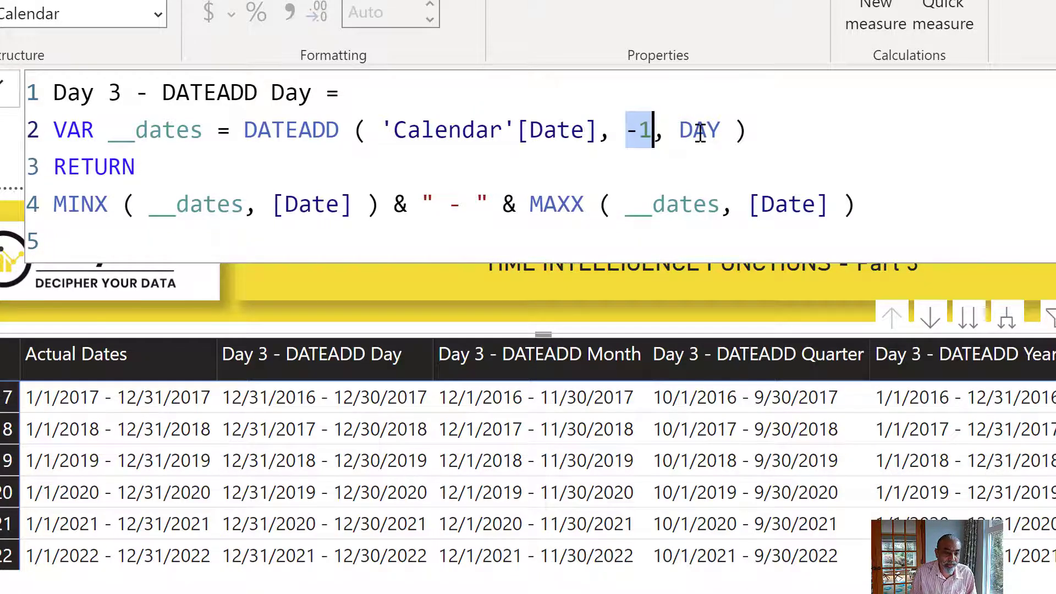
- Clear the interval argument in the Day 3 - DATEADD Day formula to list the available intervals, and re-enter DAY
{"action": "double_click", "coordinate": [699, 132]}
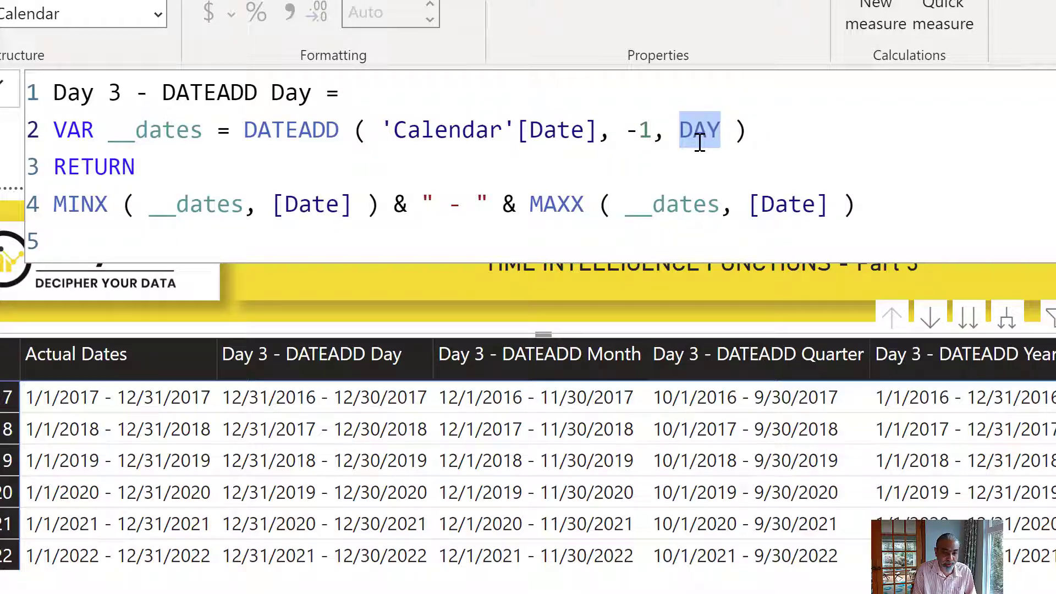
{"action": "key", "text": "BackSpace"}
{"action": "key", "text": "BackSpace"}
{"action": "key", "text": "BackSpace"}
{"action": "type", "text": ", "}
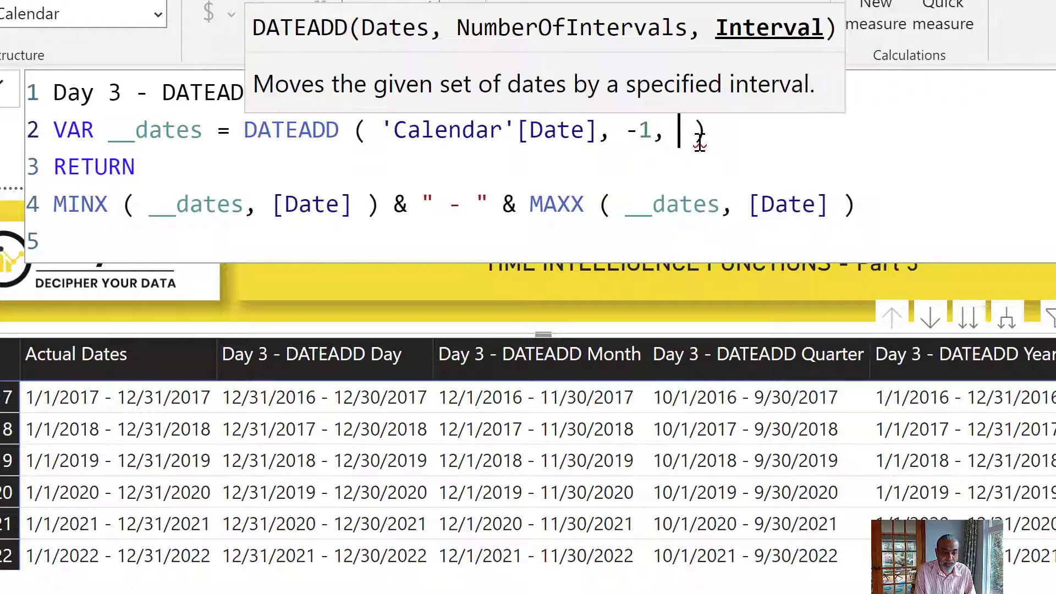
{"action": "type", "text": "D"}
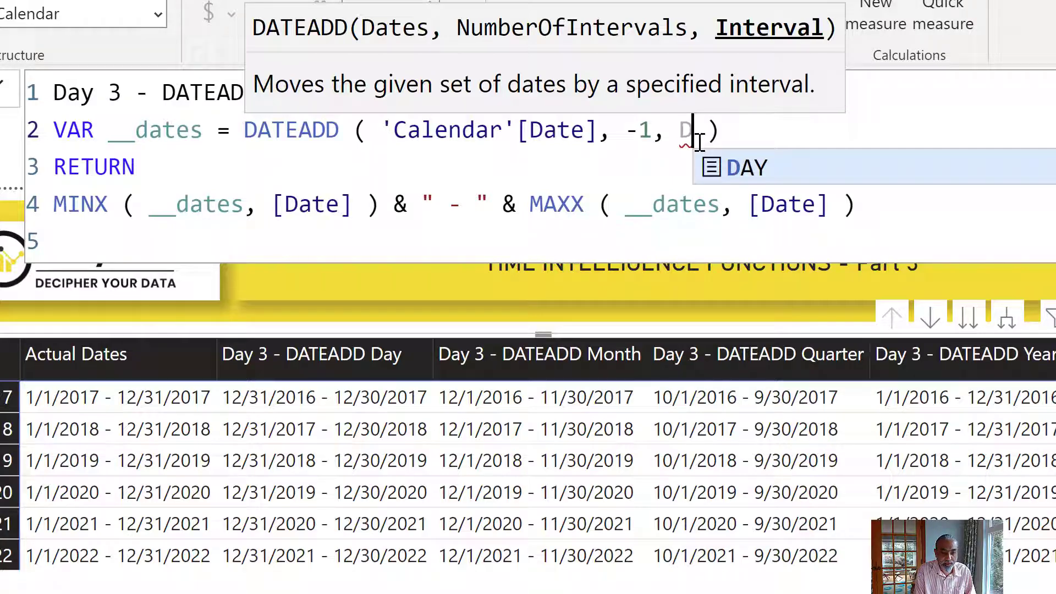
{"action": "key", "text": "BackSpace"}
{"action": "key", "text": "BackSpace"}
{"action": "key", "text": "BackSpace"}
{"action": "type", "text": ","}
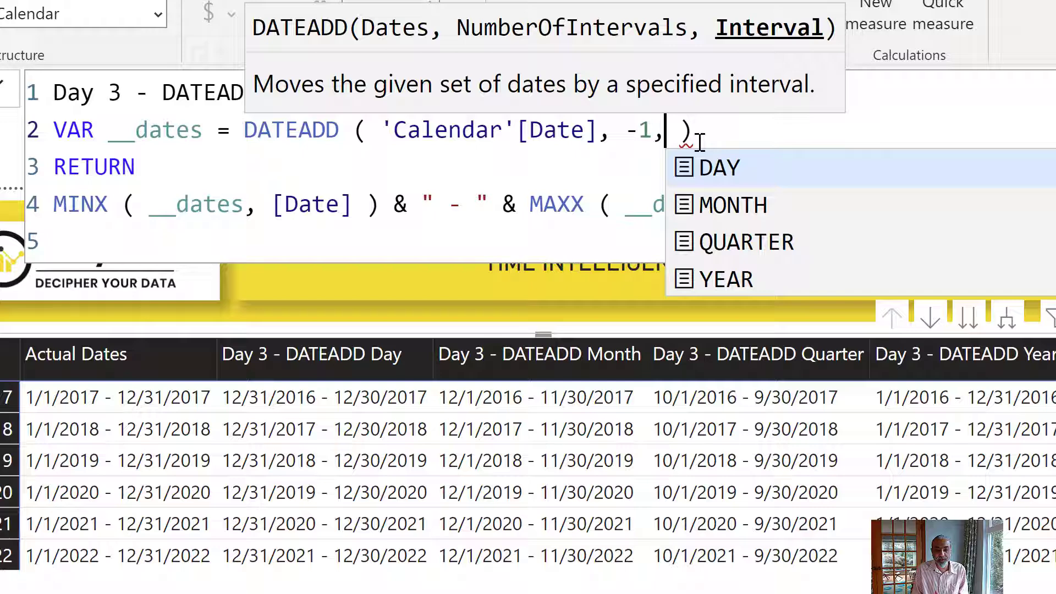
{"action": "type", "text": " DAY"}
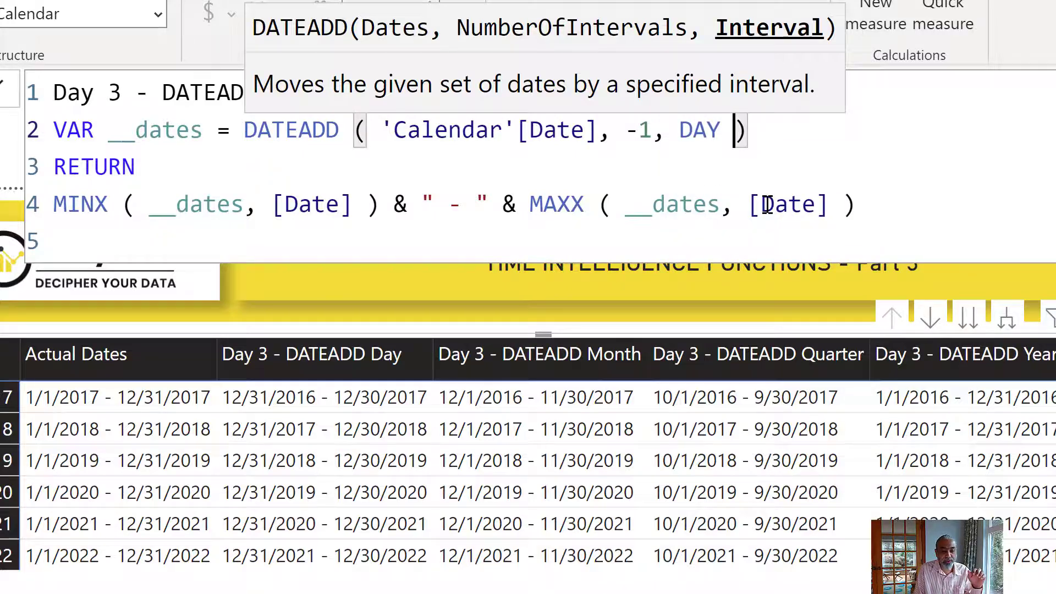
- Review the number-of-intervals and interval arguments in the Day 3 - DATEADD Day formula
{"action": "left_click", "coordinate": [831, 165]}
{"action": "left_click_drag", "start_coordinate": [626, 132], "coordinate": [643, 134]}
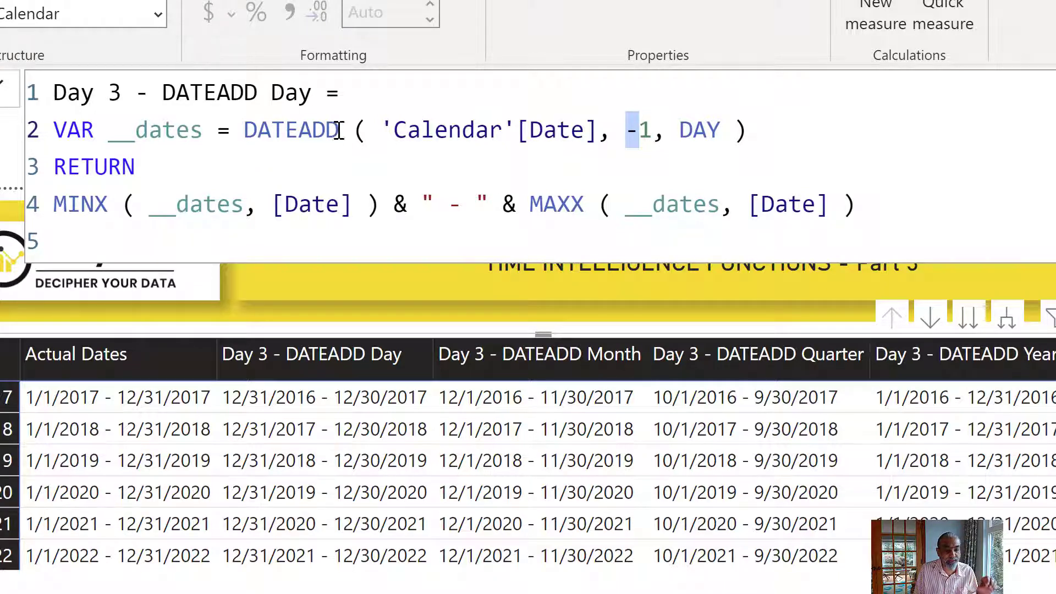
{"action": "left_click", "coordinate": [642, 126]}
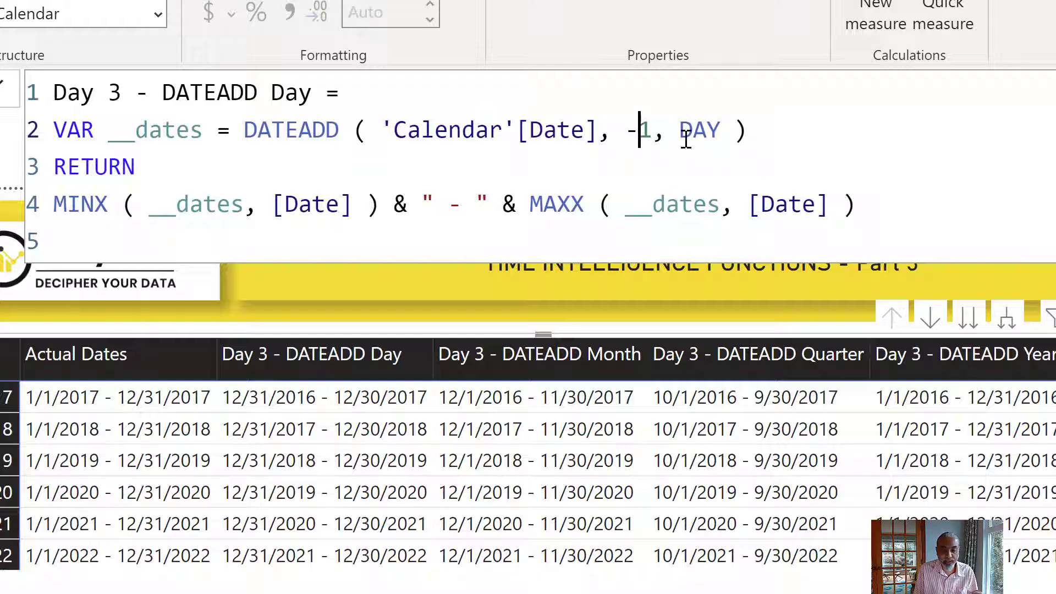
{"action": "left_click_drag", "start_coordinate": [626, 130], "coordinate": [653, 130]}
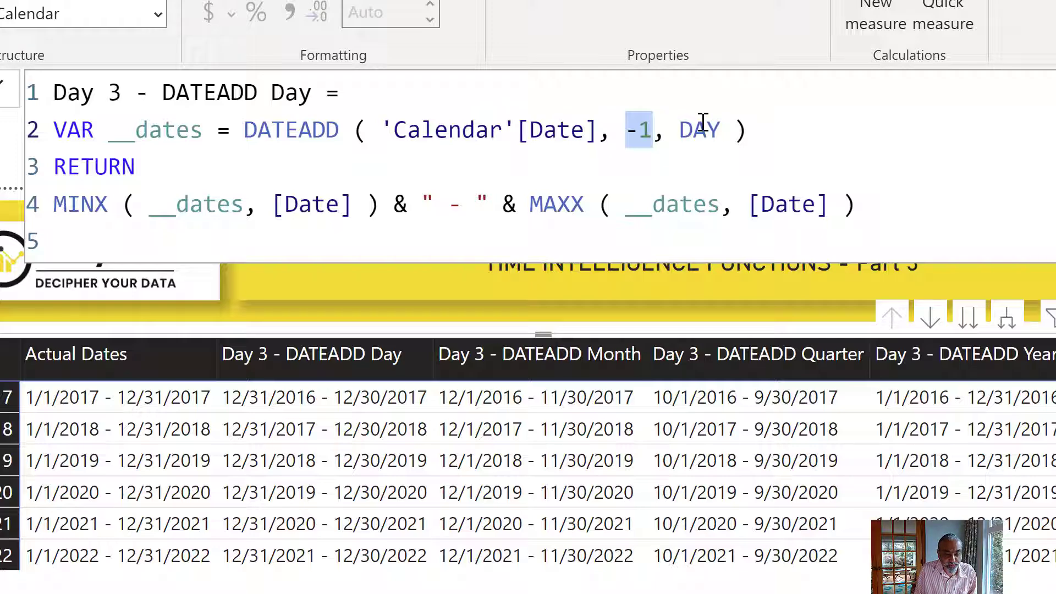
{"action": "left_click", "coordinate": [706, 130]}
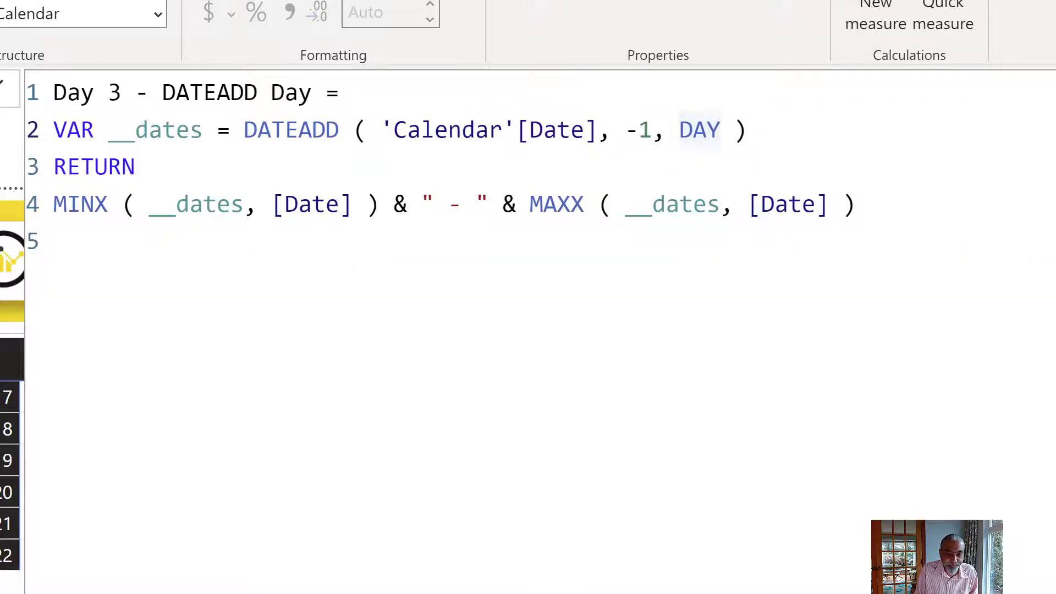
{"action": "key", "text": "Return"}
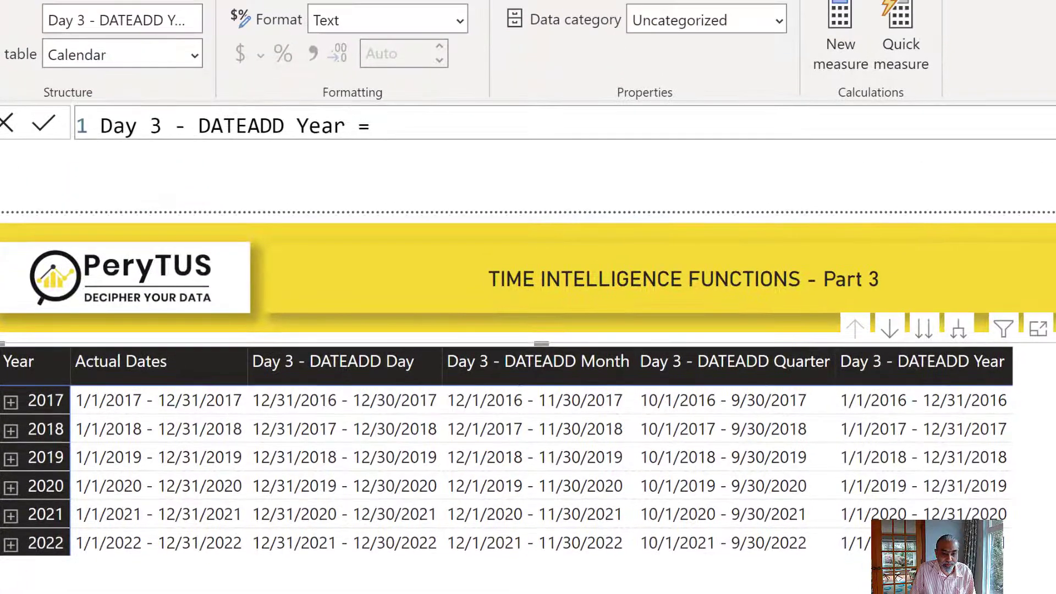
- Set the number of intervals in the Day 3 - DATEADD Year formula to -3 and commit the measure
{"action": "double_click", "coordinate": [631, 160]}
{"action": "type", "text": "3"}
{"action": "left_click", "coordinate": [43, 130]}
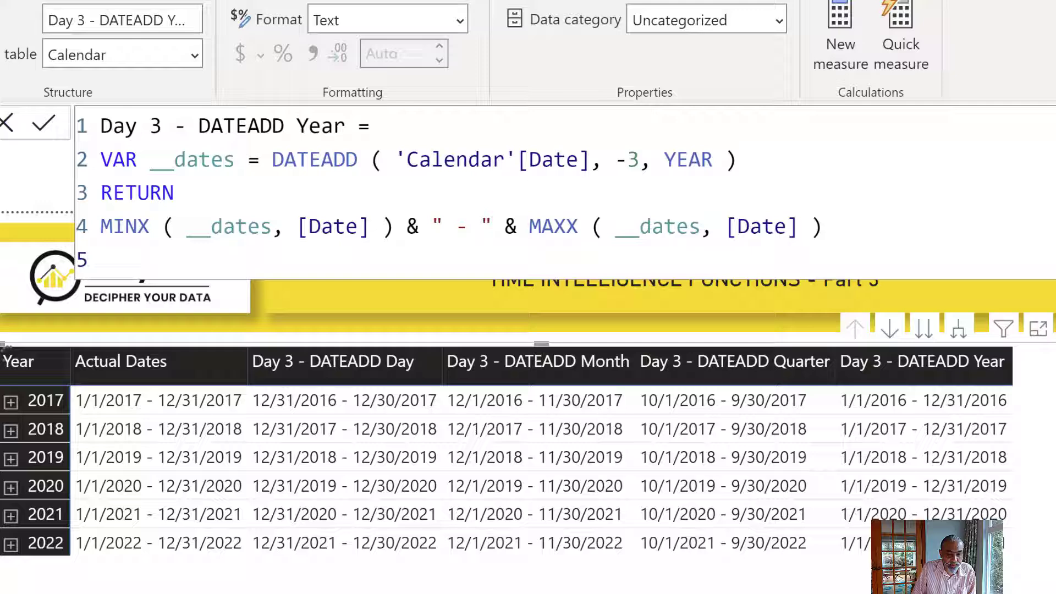
- View the Move slicer in focus mode and return to the report page
{"action": "left_click", "coordinate": [900, 413]}
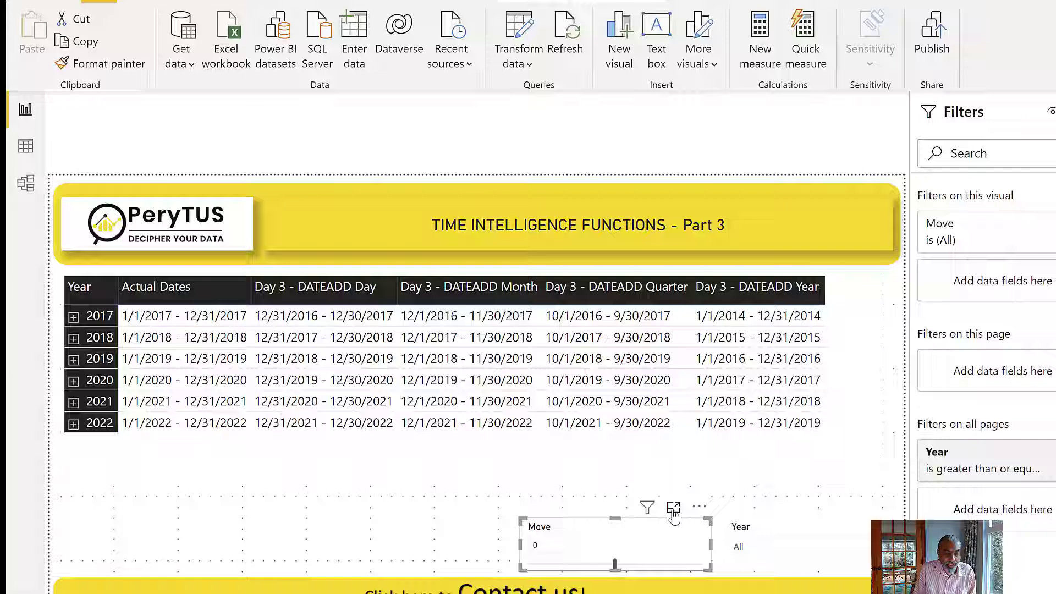
{"action": "left_click", "coordinate": [775, 562]}
{"action": "left_click", "coordinate": [65, 129]}
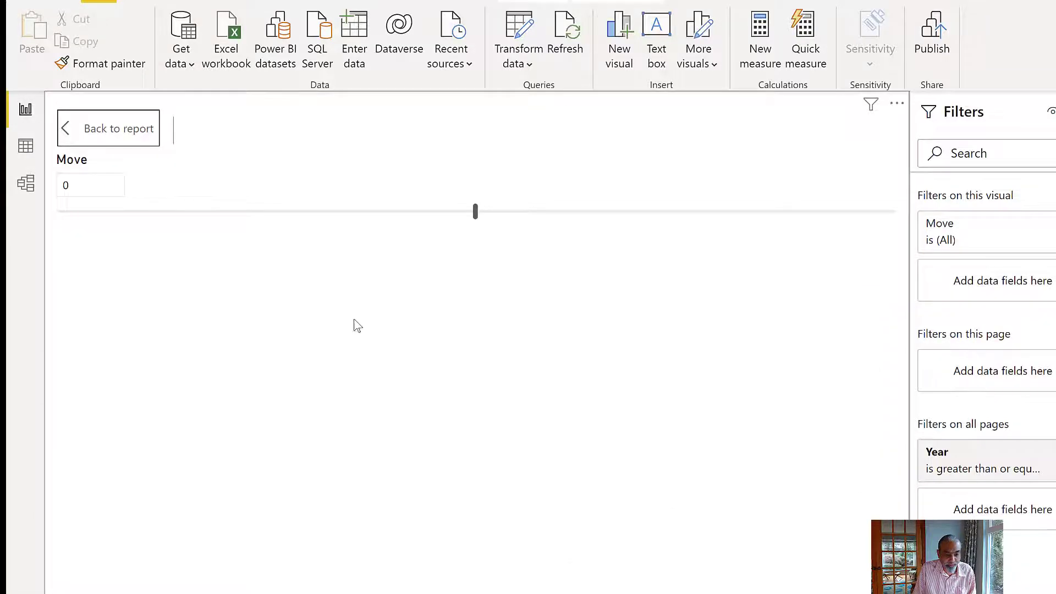
- Replace the fixed -1 in the Day 3 - DATEADD Day formula with the [Move Value] measure
{"action": "scroll", "coordinate": [515, 567], "scroll_direction": "down", "scroll_amount": 1}
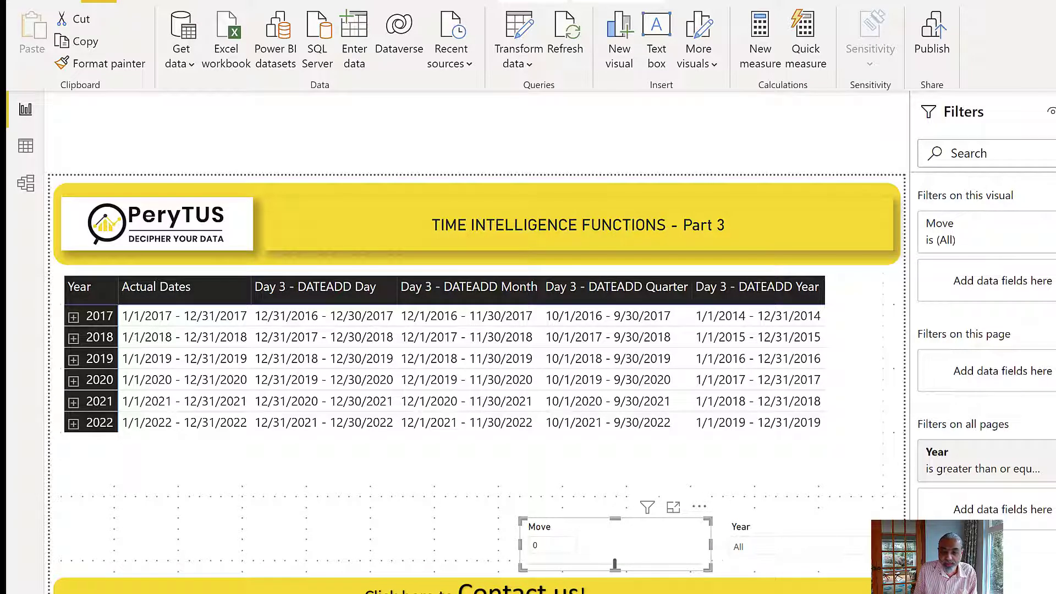
{"action": "left_click", "coordinate": [1050, 181]}
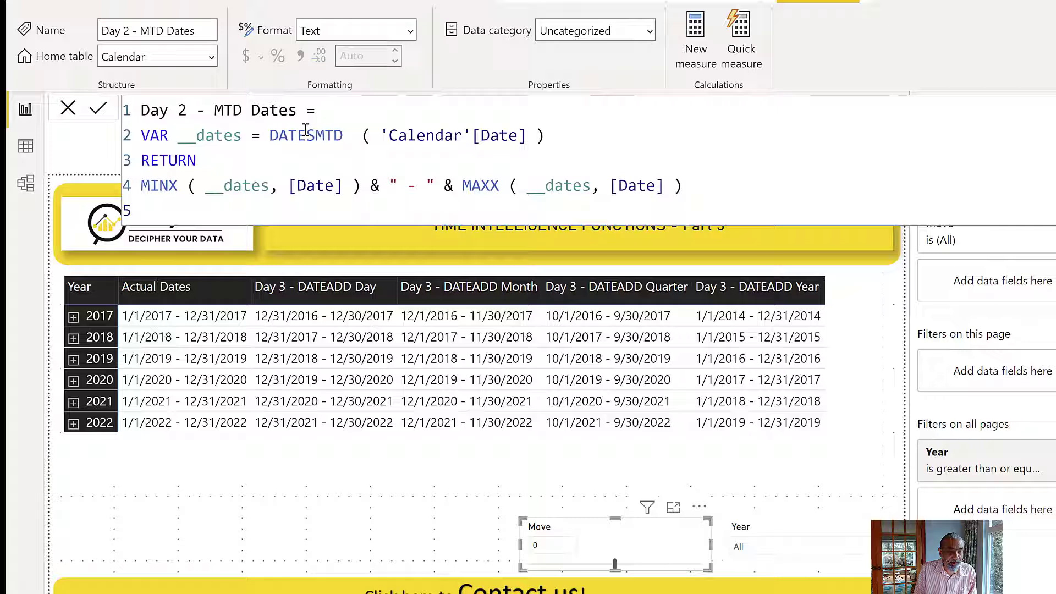
{"action": "left_click", "coordinate": [1051, 198]}
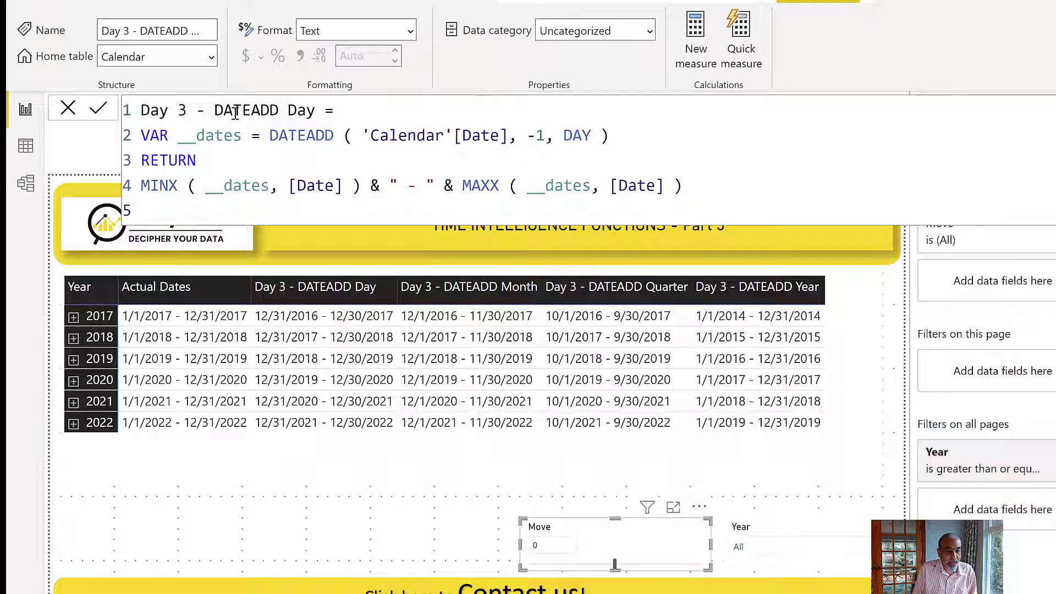
{"action": "left_click_drag", "start_coordinate": [527, 136], "coordinate": [545, 136]}
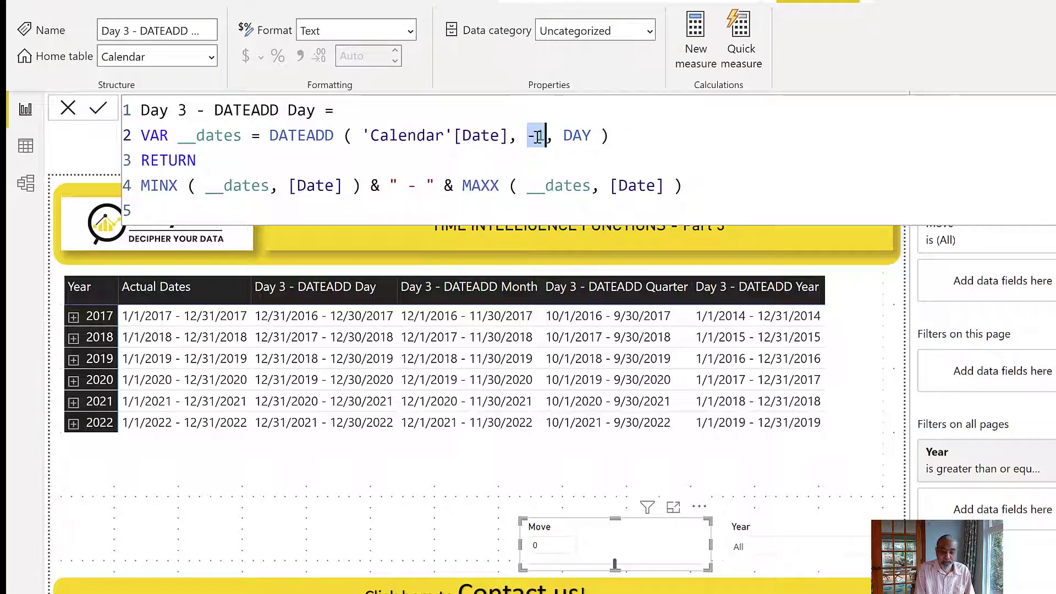
{"action": "type", "text": "["}
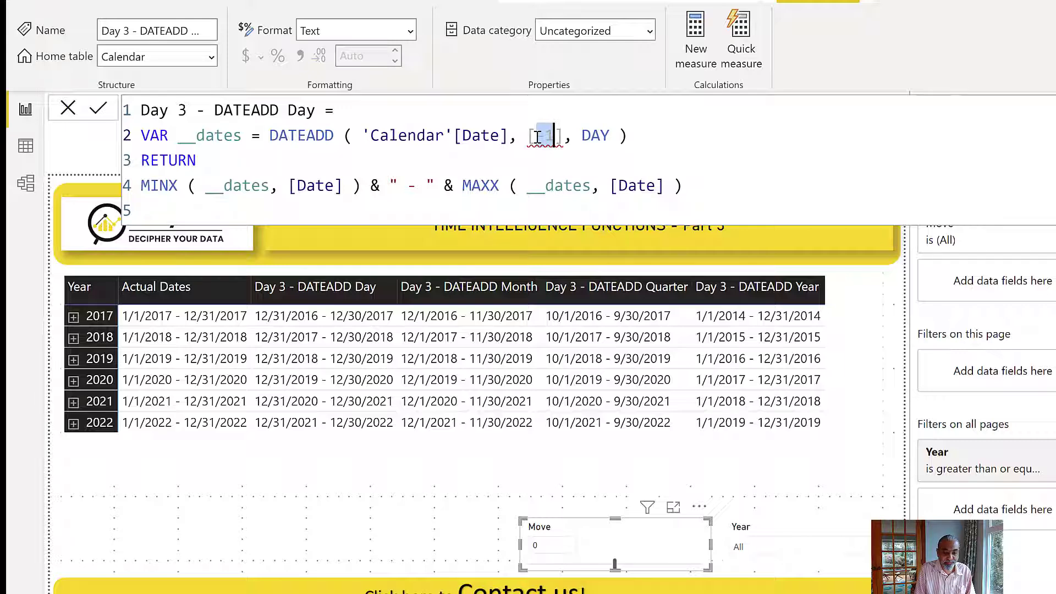
{"action": "type", "text": "Move"}
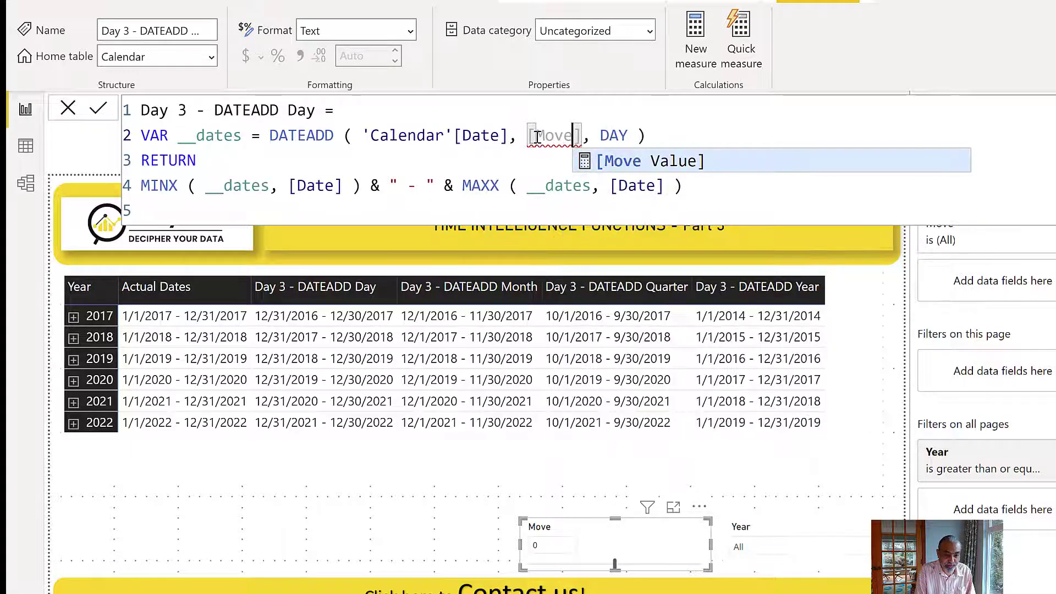
{"action": "key", "text": "Tab"}
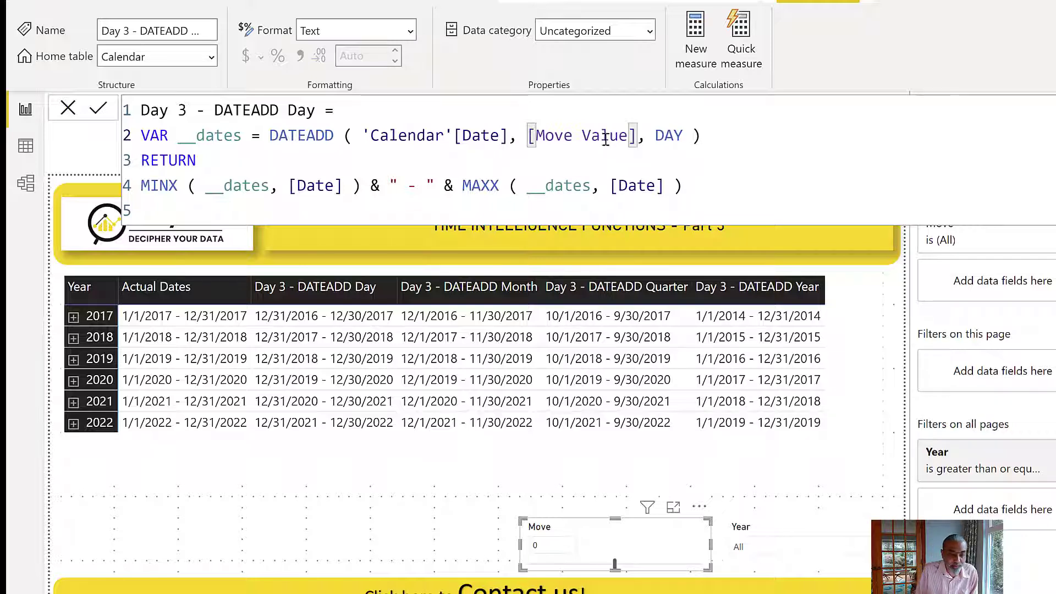
{"action": "left_click_drag", "start_coordinate": [527, 136], "coordinate": [638, 136]}
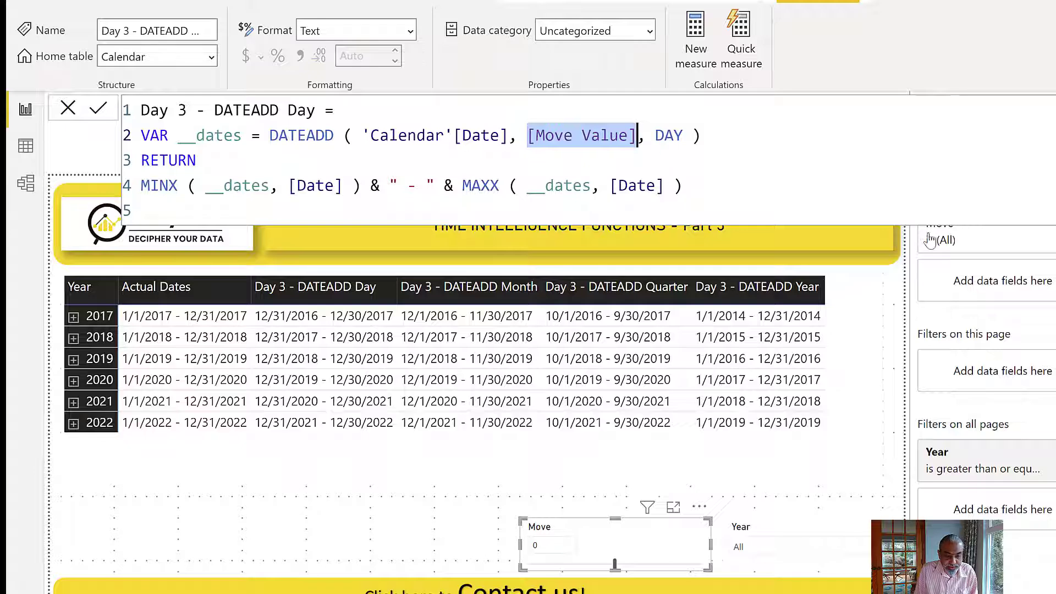
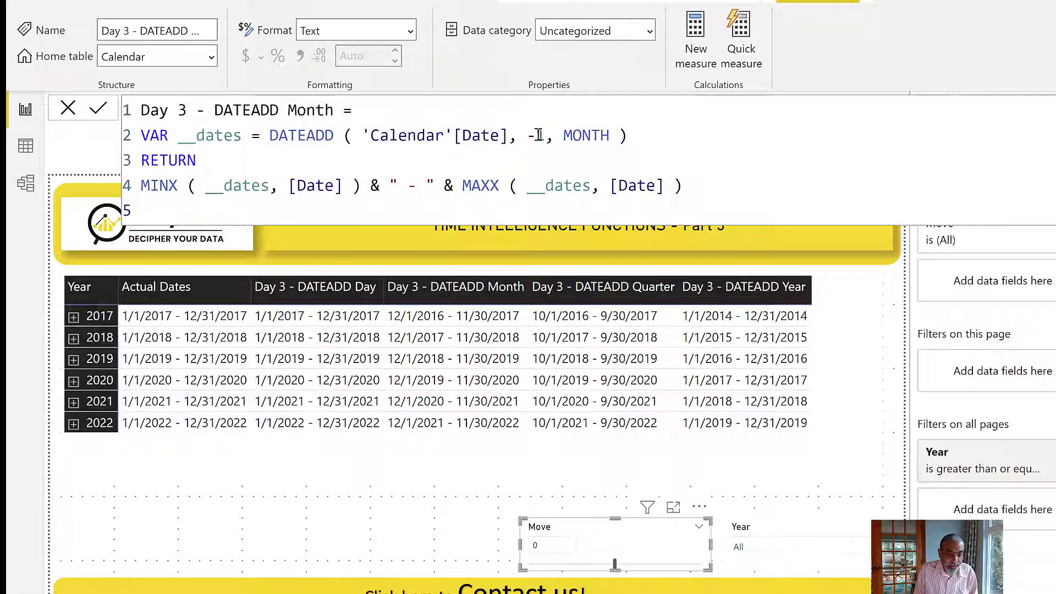
- Replace the fixed -1 in the Day 3 - DATEADD Month formula with [Move Value] and commit the measure
{"action": "left_click_drag", "start_coordinate": [527, 136], "coordinate": [546, 136]}
{"action": "type", "text": "[Move Value]"}
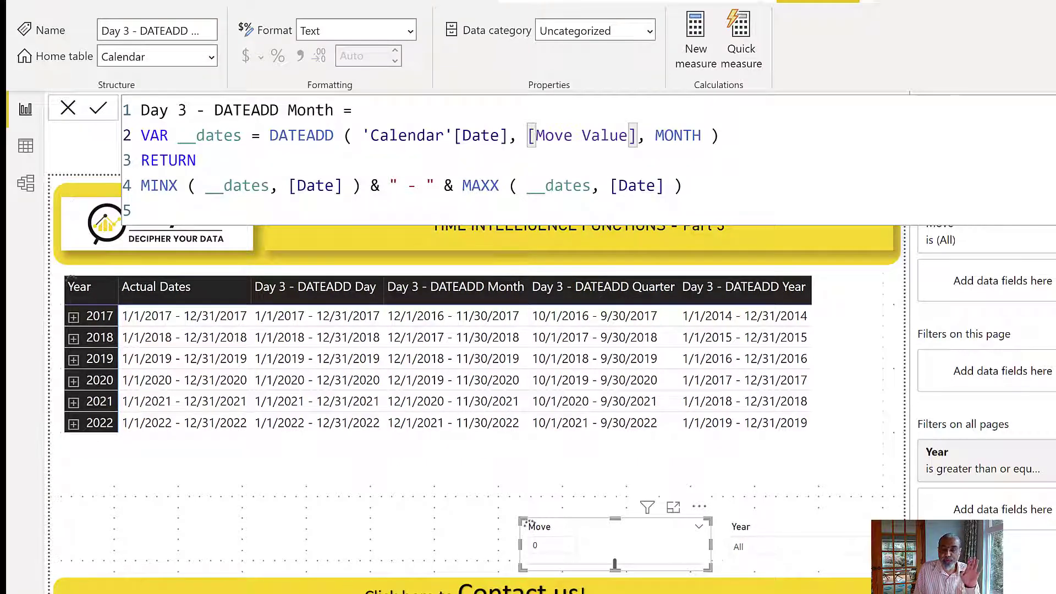
{"action": "key", "text": "Return"}
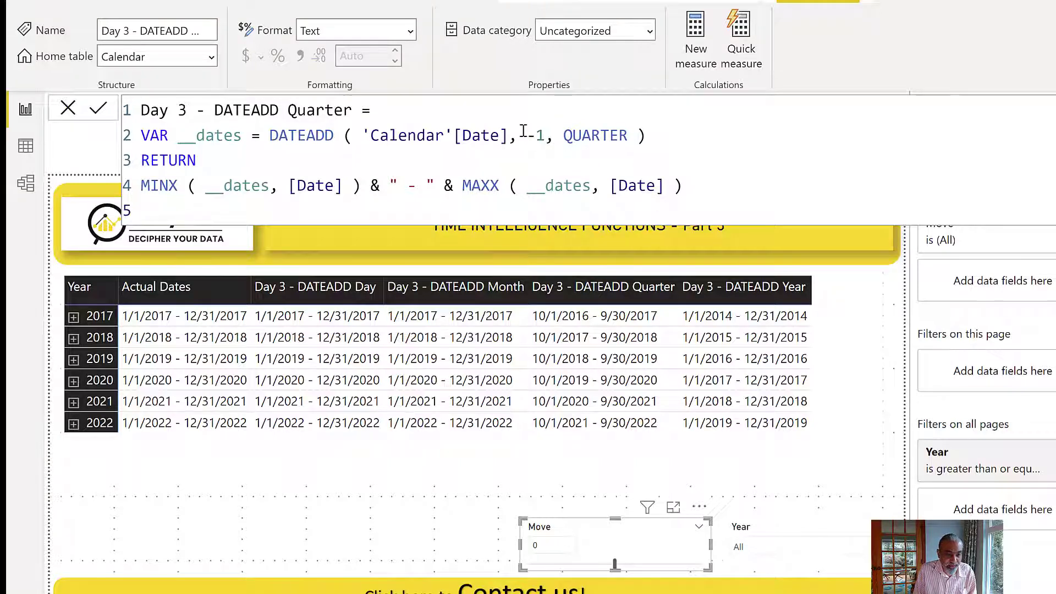
- Replace the fixed -1 in the Day 3 - DATEADD Quarter formula with [Move Value] and commit the measure
{"action": "left_click_drag", "start_coordinate": [528, 137], "coordinate": [543, 139]}
{"action": "type", "text": "[Move Value]"}
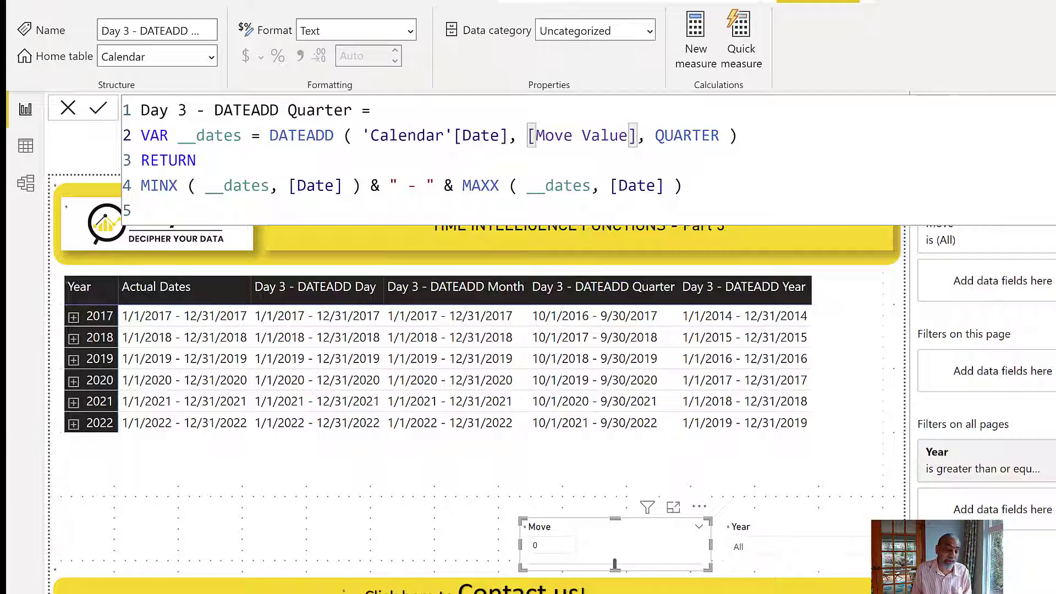
{"action": "key", "text": "Return"}
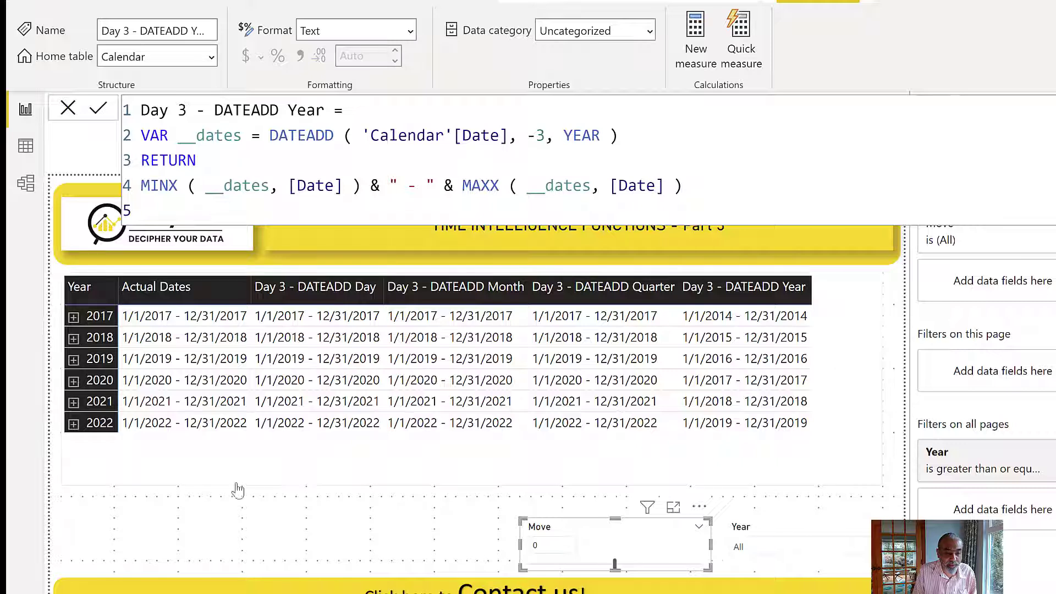
- Replace the fixed -3 in the Day 3 - DATEADD Year formula with [Move Value] and commit the measure
{"action": "left_click_drag", "start_coordinate": [526, 138], "coordinate": [544, 138]}
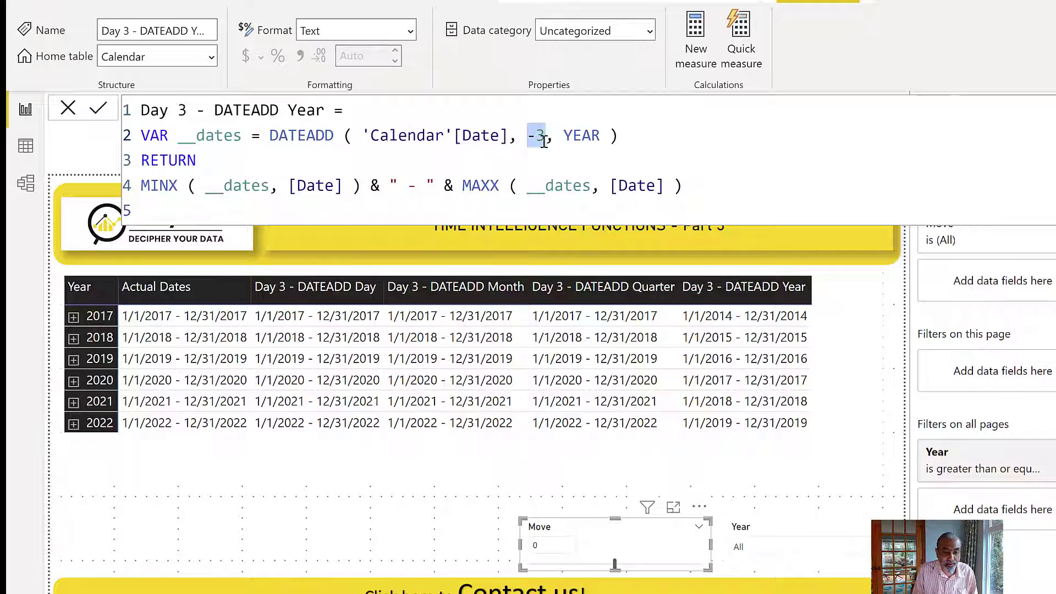
{"action": "type", "text": "[Move Value]"}
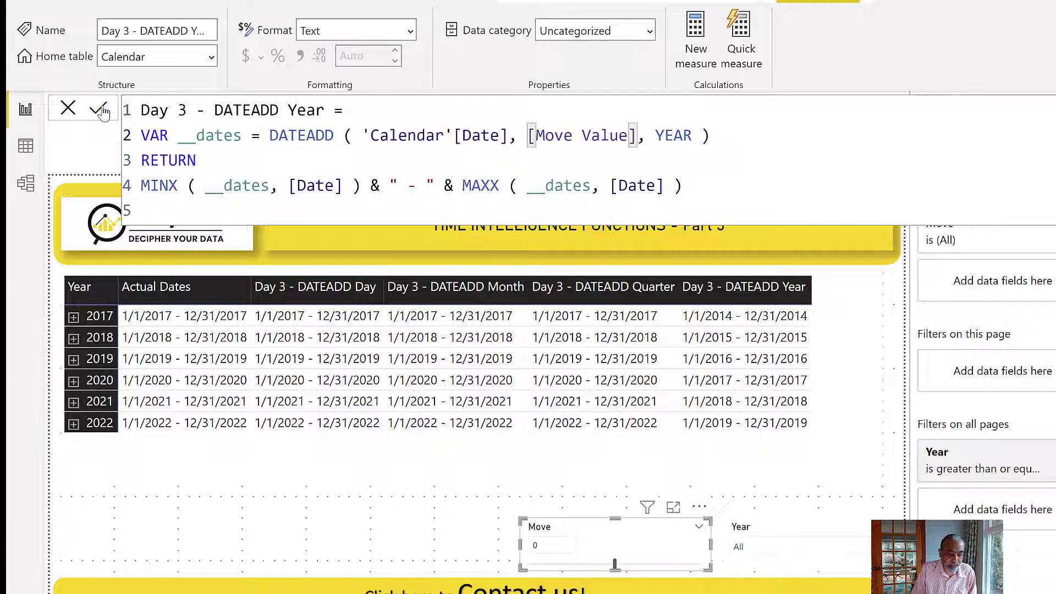
{"action": "key", "text": "Return"}
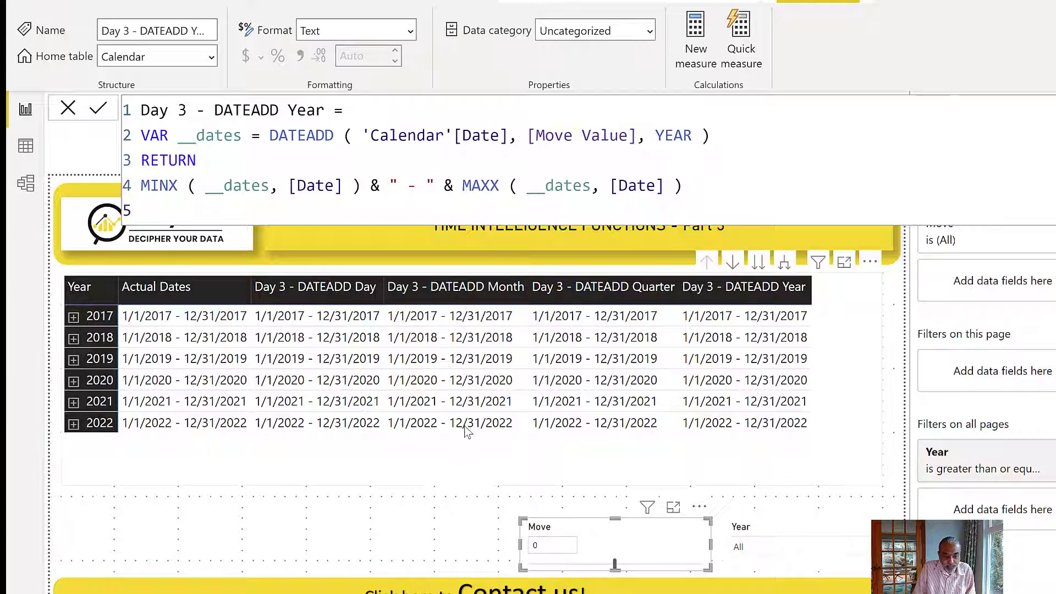
- Test the Move slicer at -1, -2 and a positive value against the date ranges in the matrix
{"action": "left_click", "coordinate": [144, 320]}
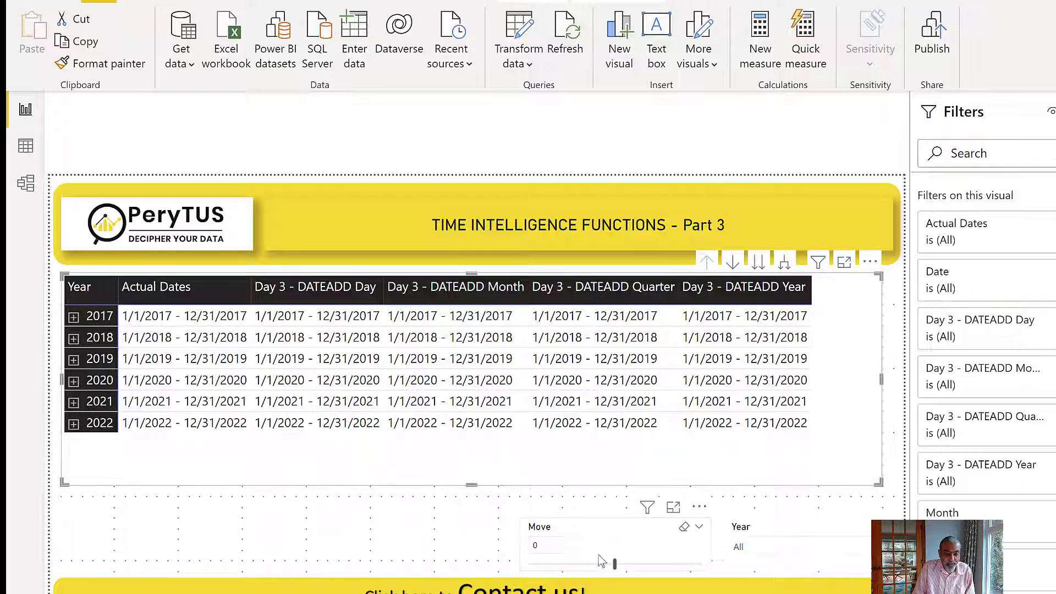
{"action": "left_click_drag", "start_coordinate": [615, 570], "coordinate": [597, 568]}
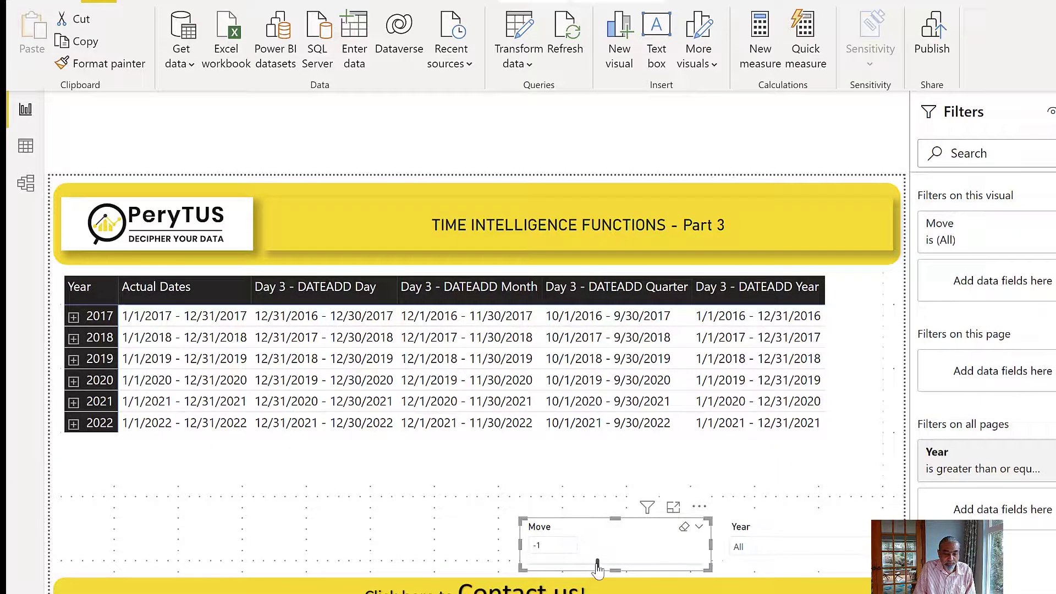
{"action": "left_click_drag", "start_coordinate": [597, 564], "coordinate": [581, 563]}
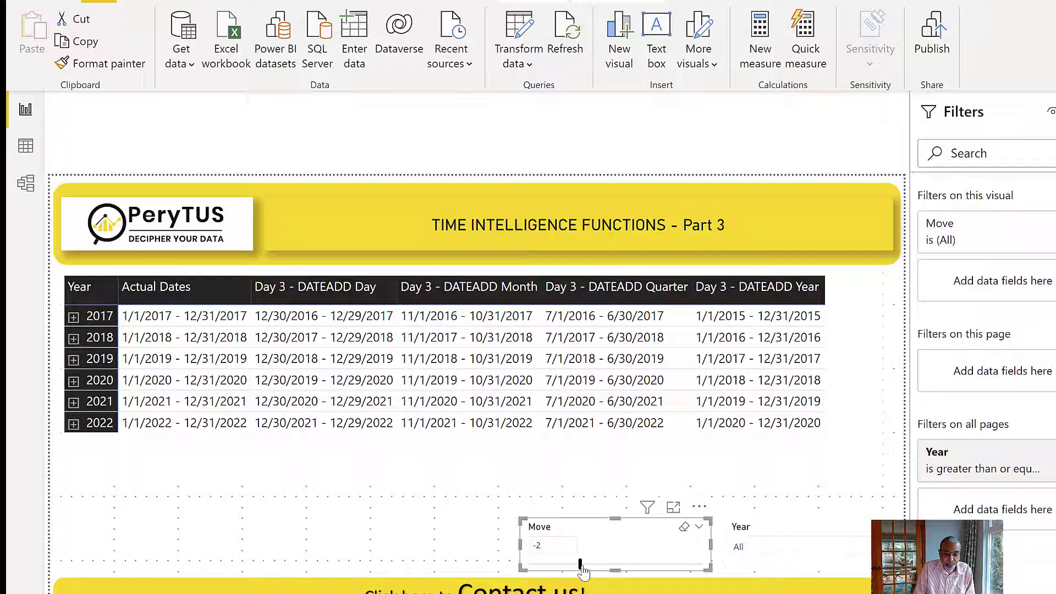
{"action": "left_click_drag", "start_coordinate": [583, 572], "coordinate": [635, 572]}
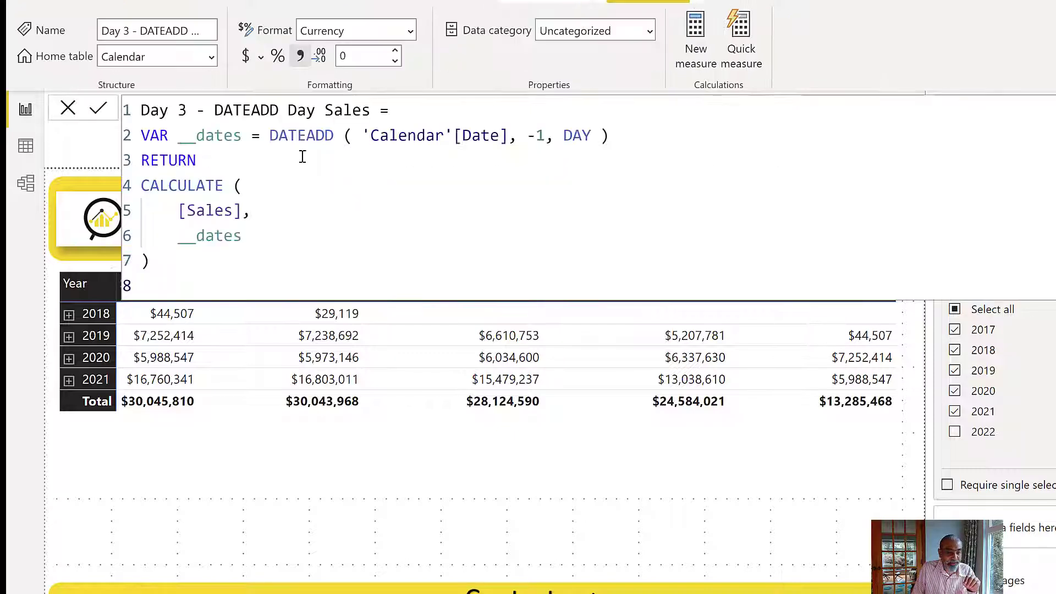
- Review the DATEADD expression in Day 3 - DATEADD Day Sales and compare the sales totals with 2022 included and excluded
{"action": "left_click_drag", "start_coordinate": [271, 135], "coordinate": [602, 135]}
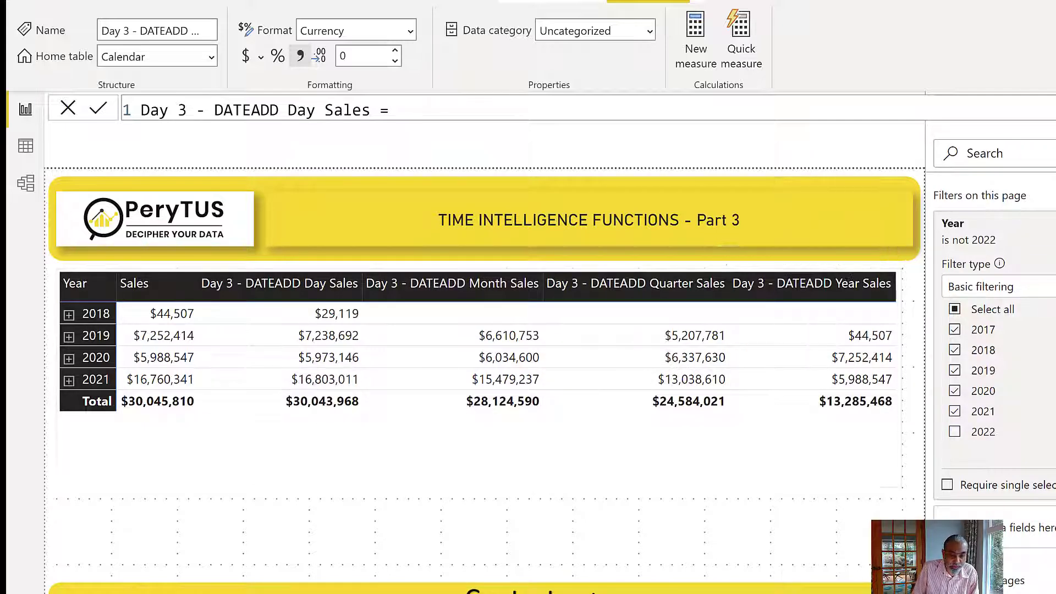
{"action": "left_click", "coordinate": [983, 435]}
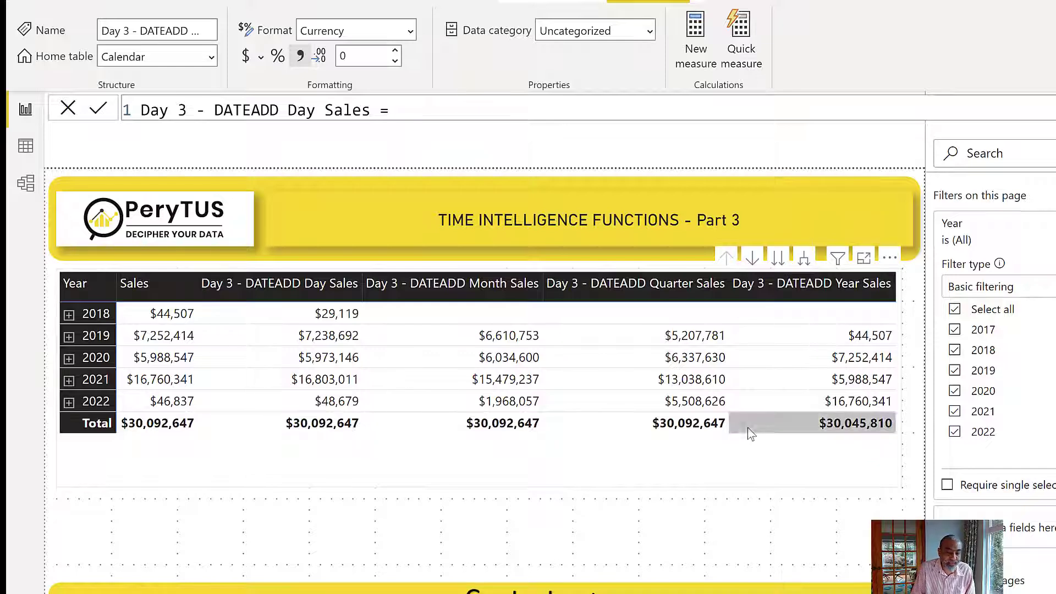
{"action": "left_click", "coordinate": [979, 439]}
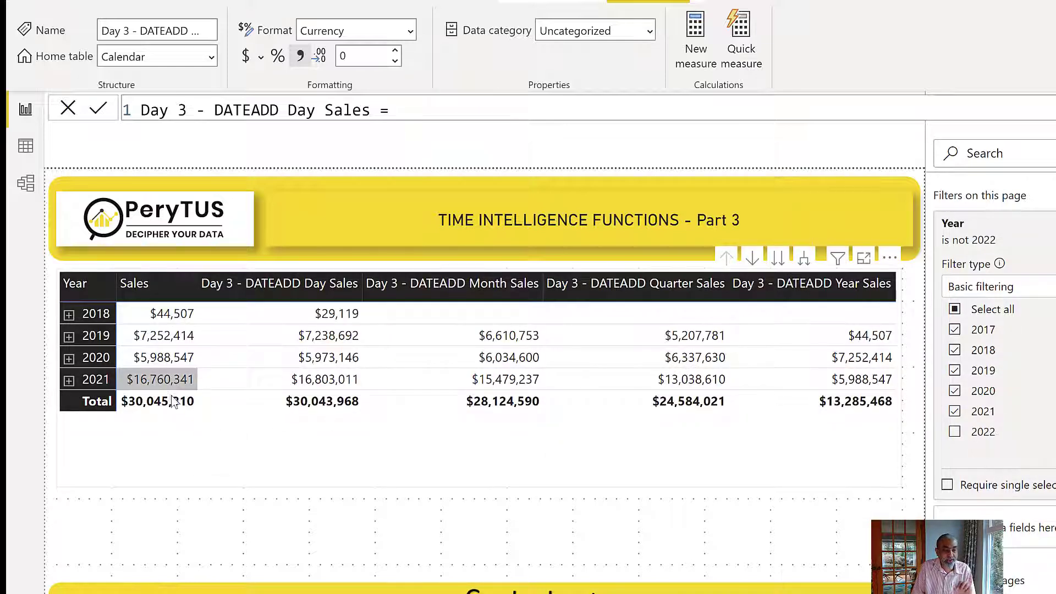
{"action": "mouse_move", "coordinate": [166, 312]}
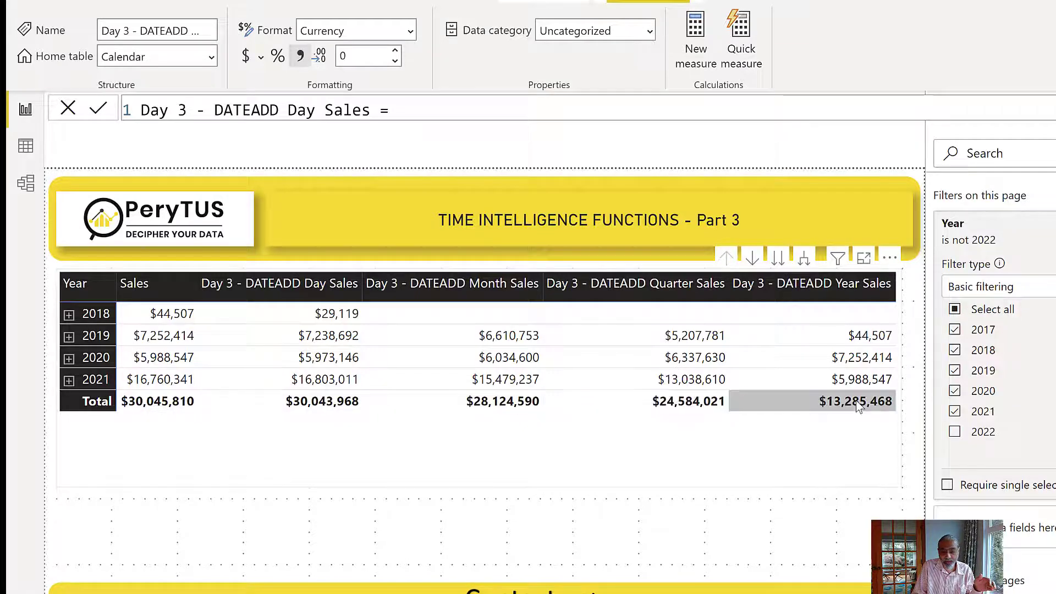
{"action": "mouse_move", "coordinate": [857, 401]}
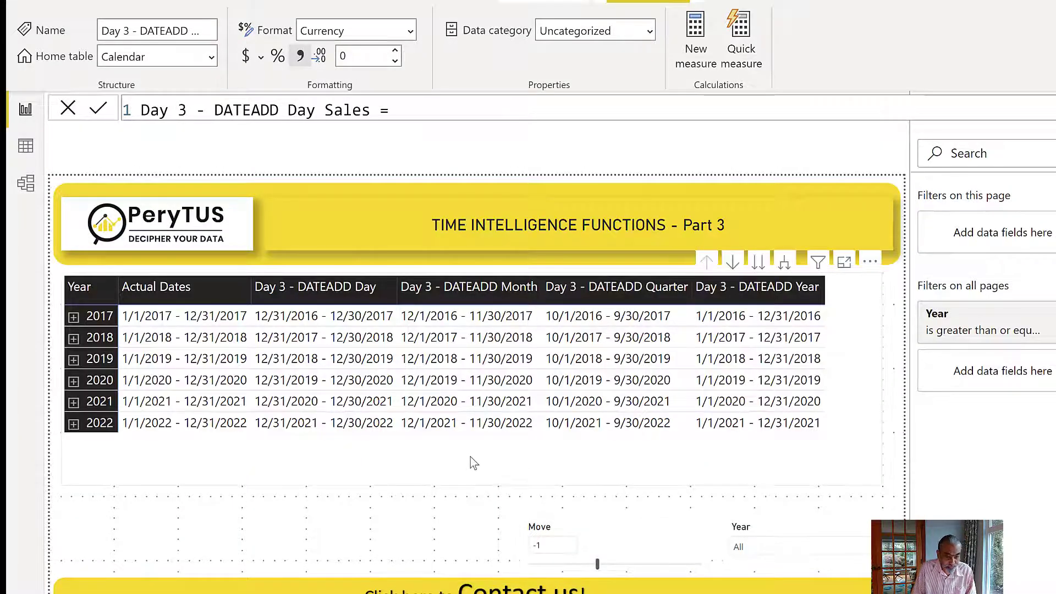
- Show the totals row in the date matrix and restrict the Year slicer to 2017 through 2021
{"action": "left_click", "coordinate": [385, 466]}
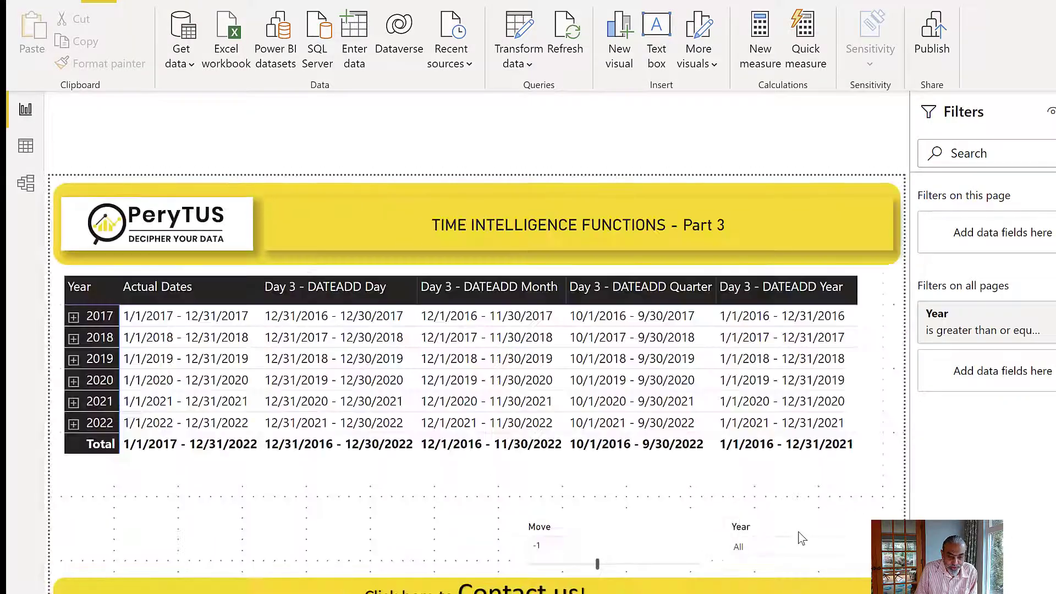
{"action": "left_click", "coordinate": [790, 546]}
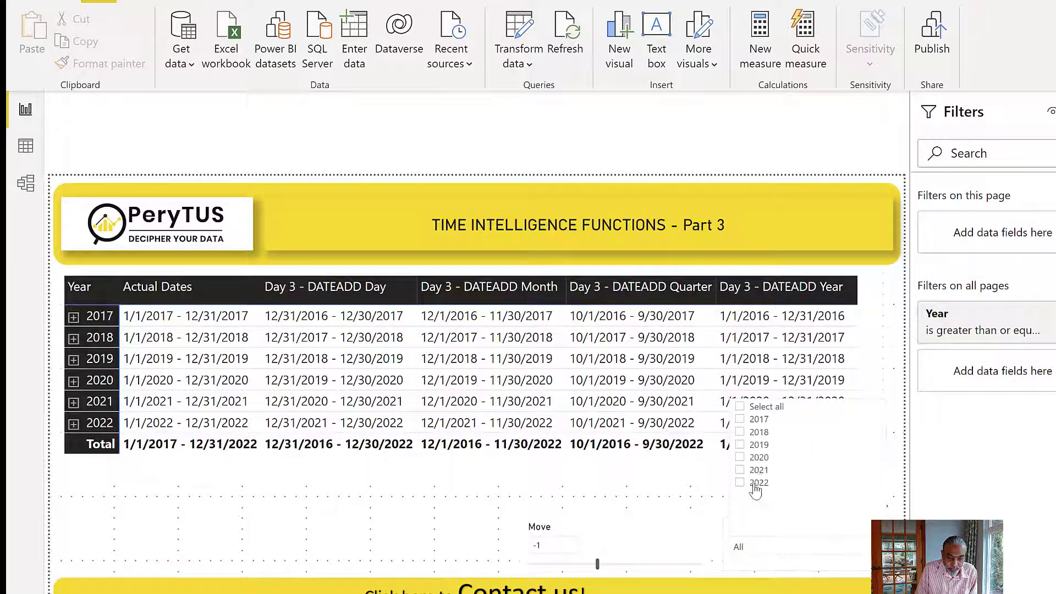
{"action": "left_click", "coordinate": [740, 407]}
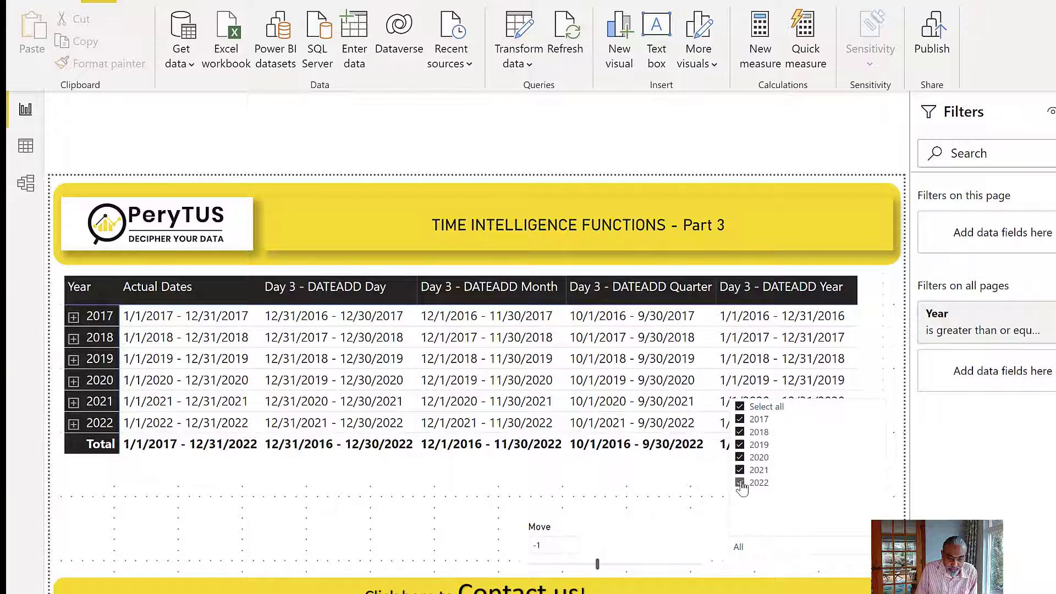
{"action": "left_click", "coordinate": [255, 538]}
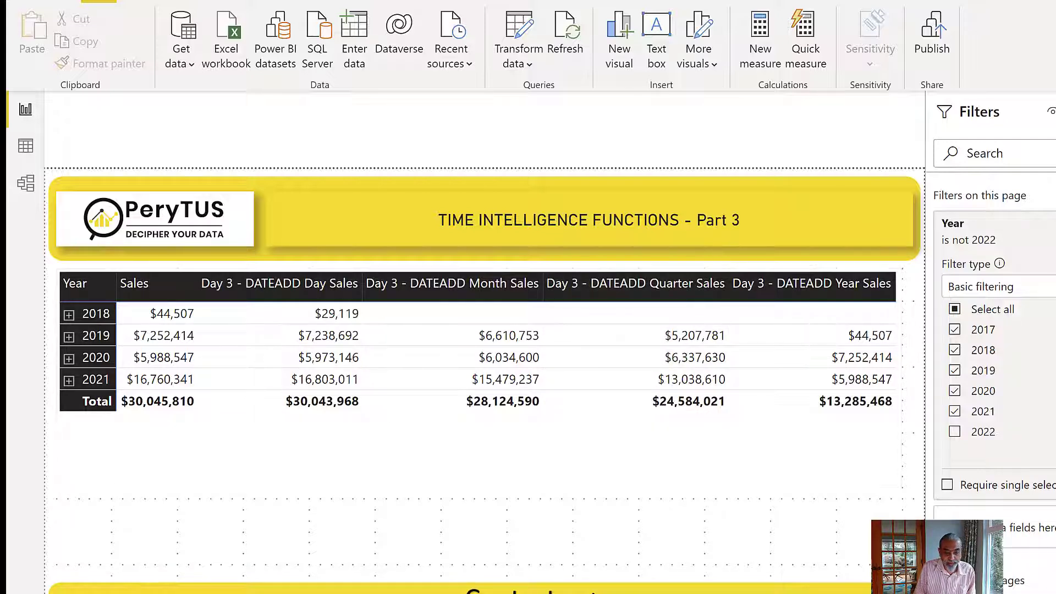
- Expand 2018 in the date matrix, and 2018 and 2019 in the sales matrix, to their quarters
{"action": "left_click", "coordinate": [550, 593]}
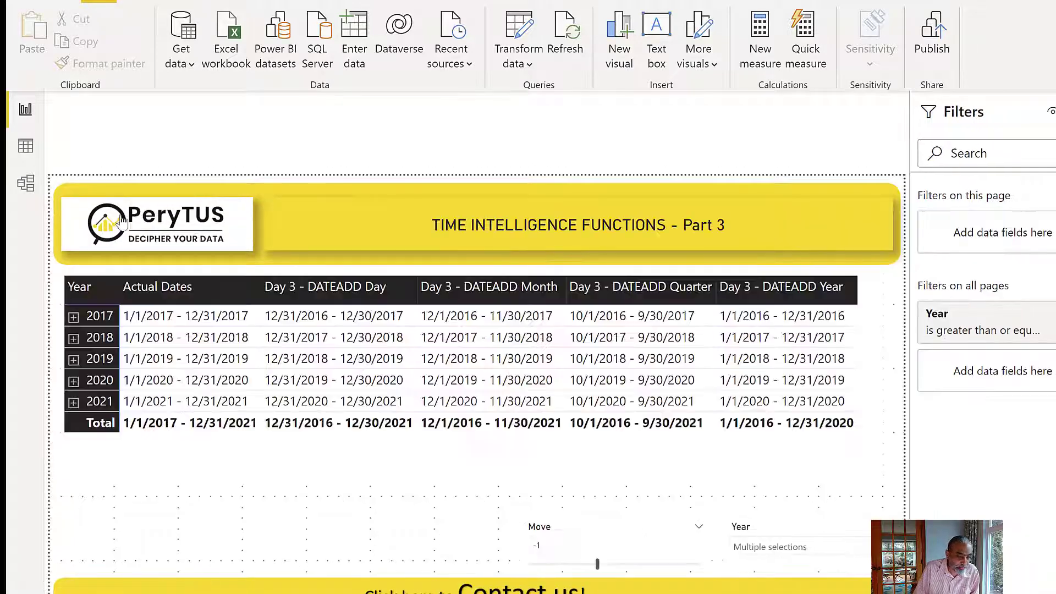
{"action": "left_click", "coordinate": [75, 339]}
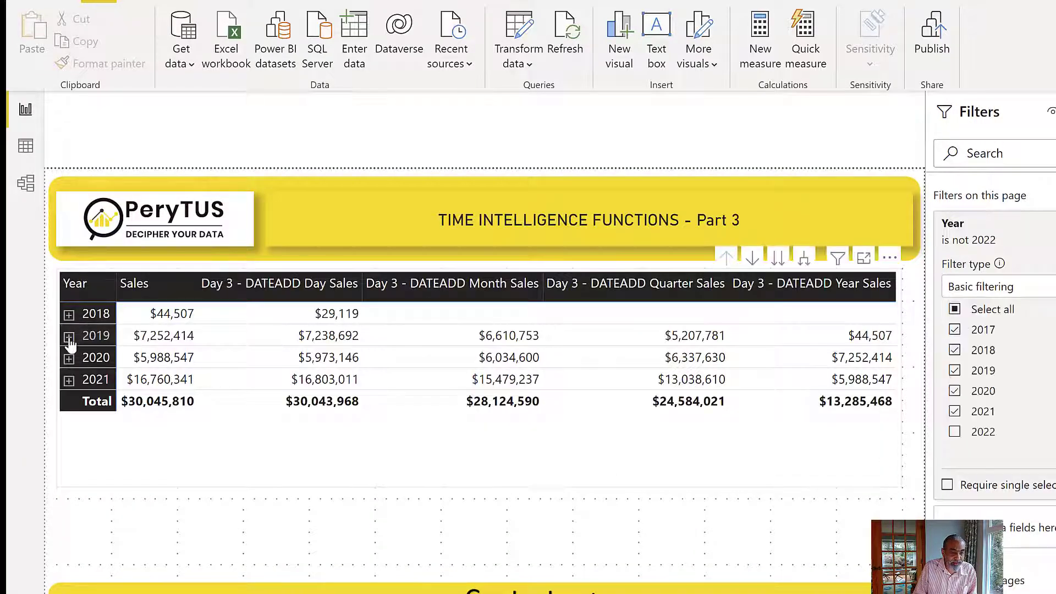
{"action": "left_click", "coordinate": [68, 336]}
{"action": "left_click", "coordinate": [69, 314]}
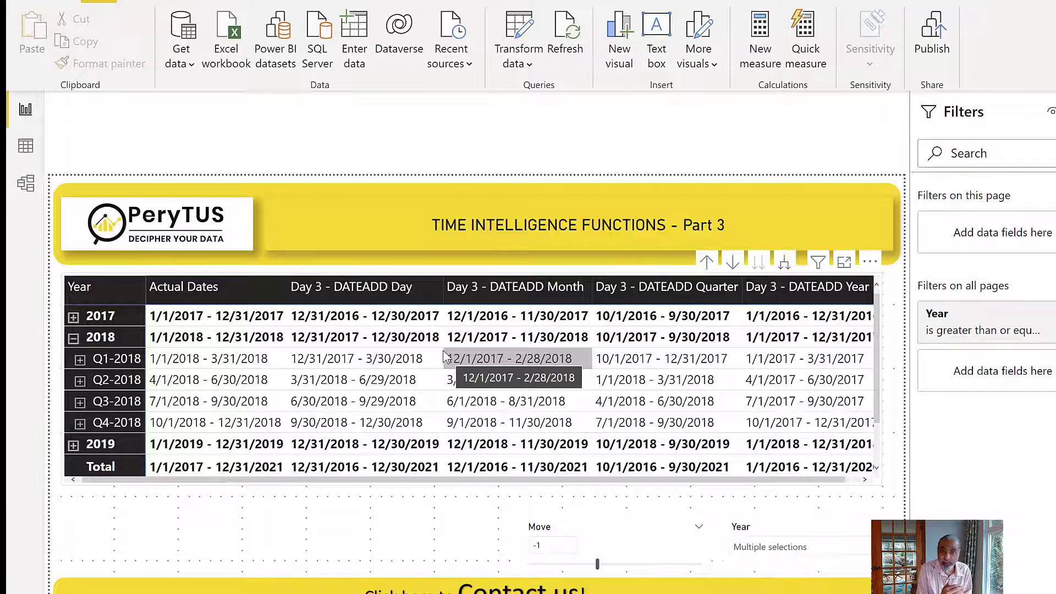
- Expand Q2-2018 and May-2018 in the date matrix down to the daily rows
{"action": "left_click", "coordinate": [80, 380]}
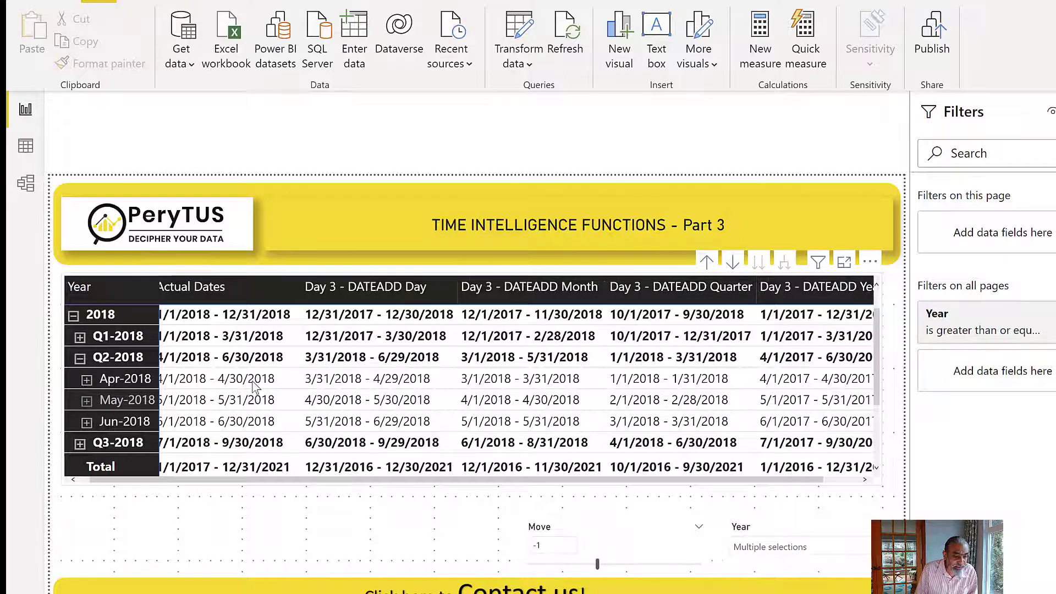
{"action": "left_click", "coordinate": [86, 402]}
{"action": "scroll", "coordinate": [254, 378], "scroll_direction": "down", "scroll_amount": 1}
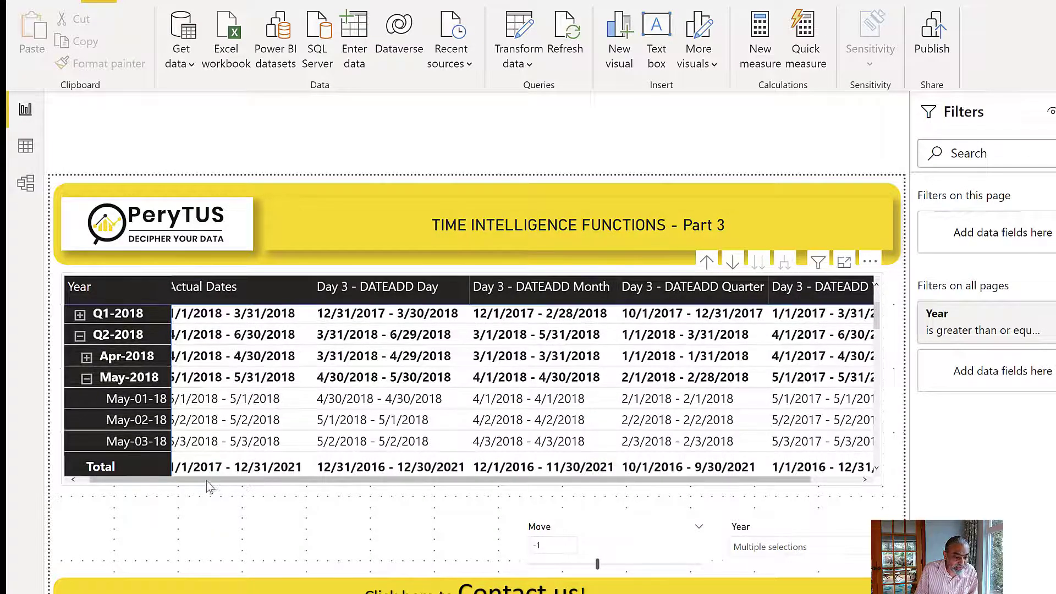
{"action": "left_click_drag", "start_coordinate": [209, 479], "coordinate": [142, 478]}
- Examine the May-01-18 row's shifted dates across the DATEADD Day, Month, Quarter and Year columns
{"action": "left_click", "coordinate": [146, 402]}
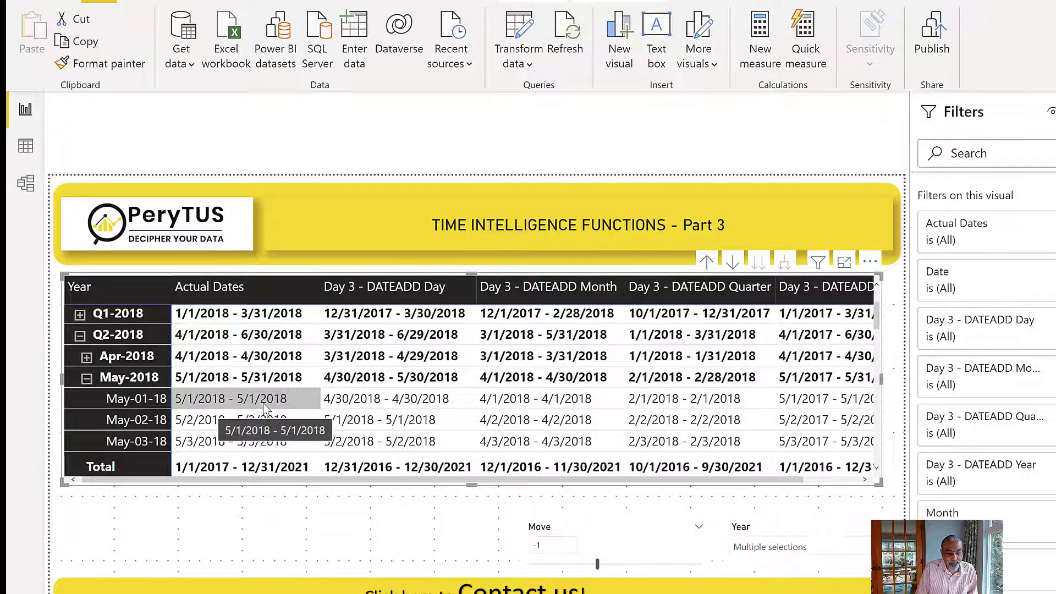
{"action": "left_click", "coordinate": [392, 401]}
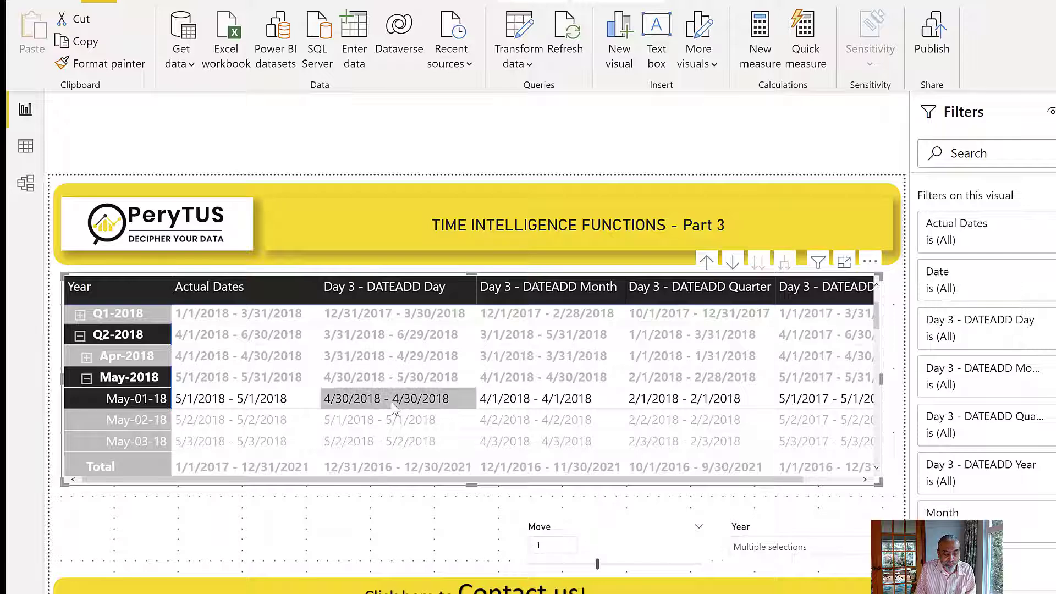
{"action": "left_click", "coordinate": [392, 402]}
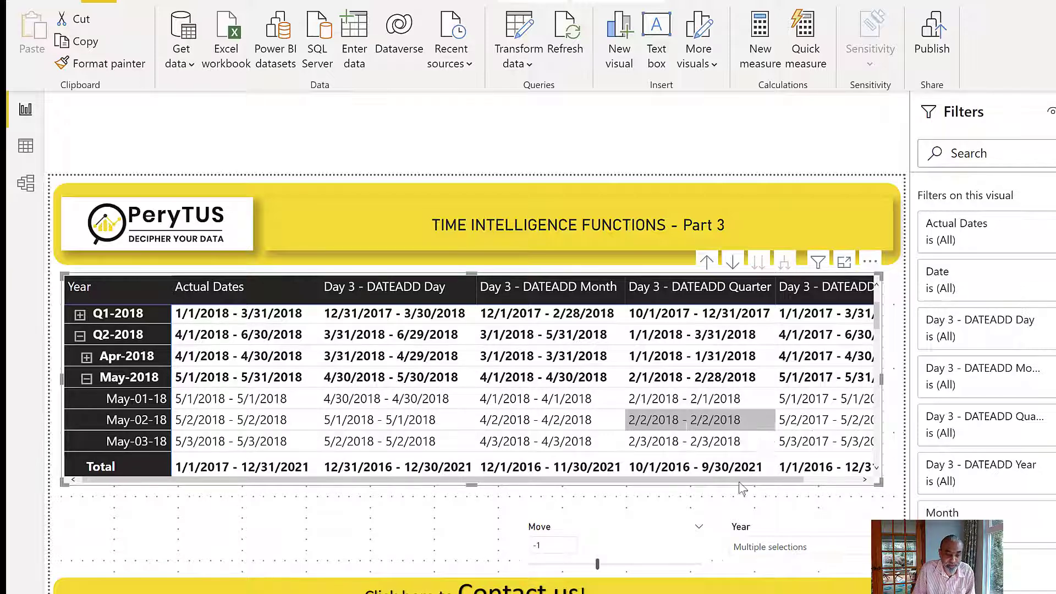
{"action": "left_click_drag", "start_coordinate": [753, 481], "coordinate": [803, 481]}
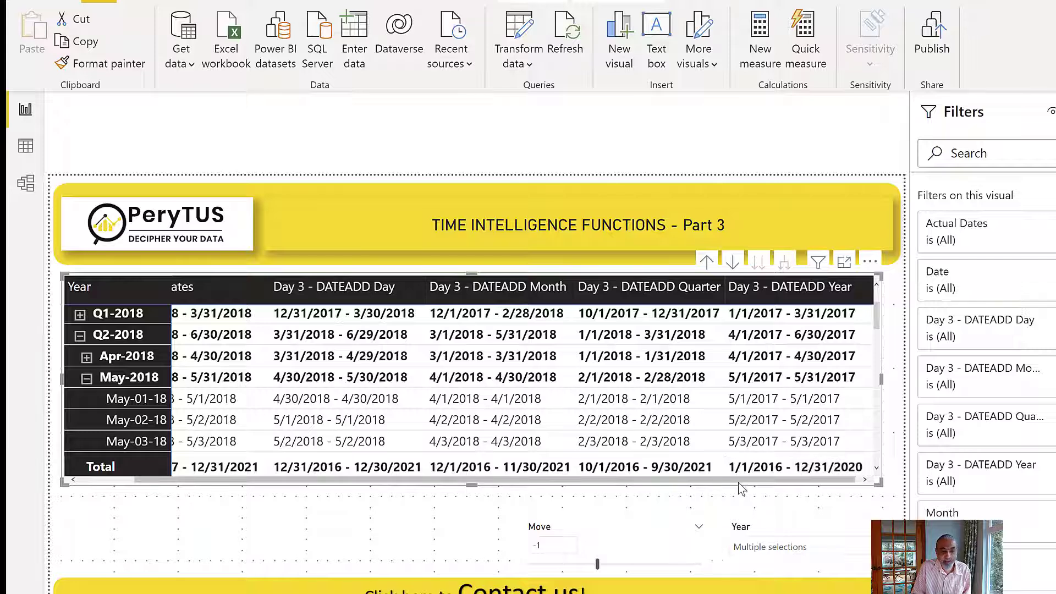
{"action": "left_click_drag", "start_coordinate": [739, 483], "coordinate": [564, 481]}
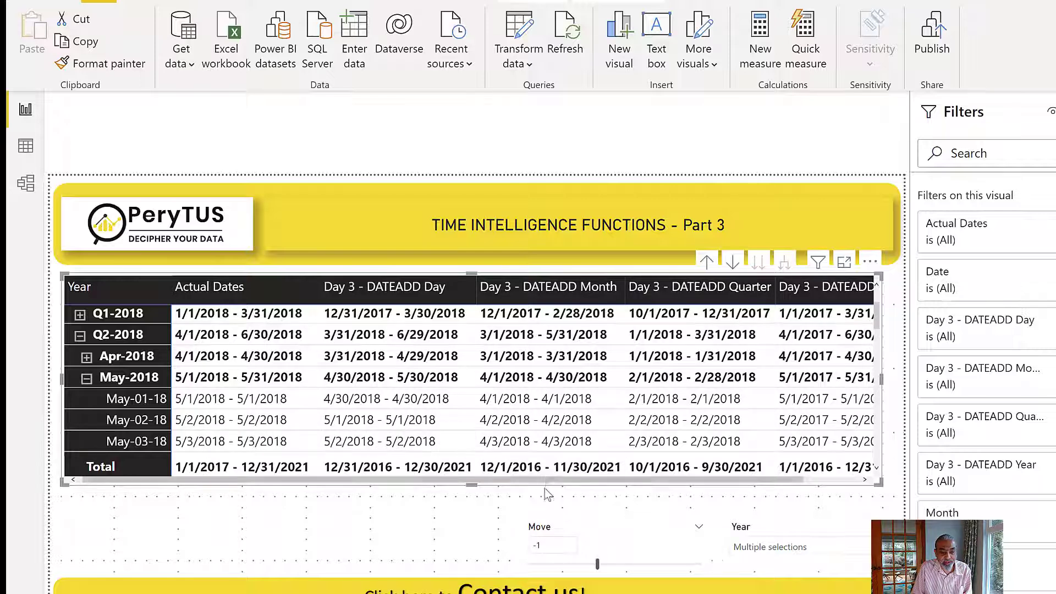
{"action": "left_click_drag", "start_coordinate": [550, 484], "coordinate": [606, 482]}
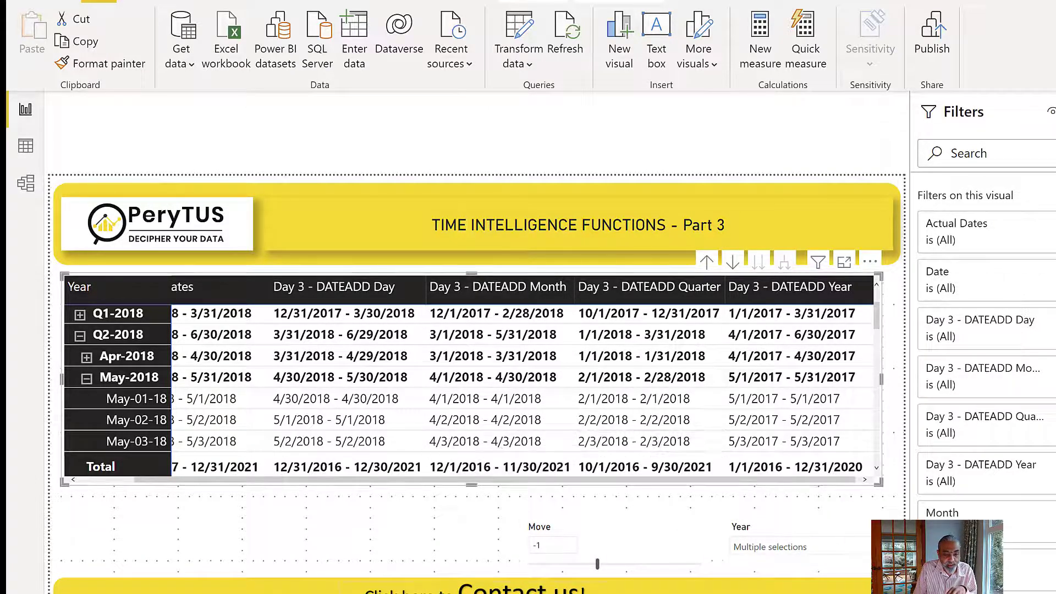
- Switch to the sales report page and compare the quarterly, yearly and total DATEADD sales values
{"action": "key", "text": "ctrl+Page_Down"}
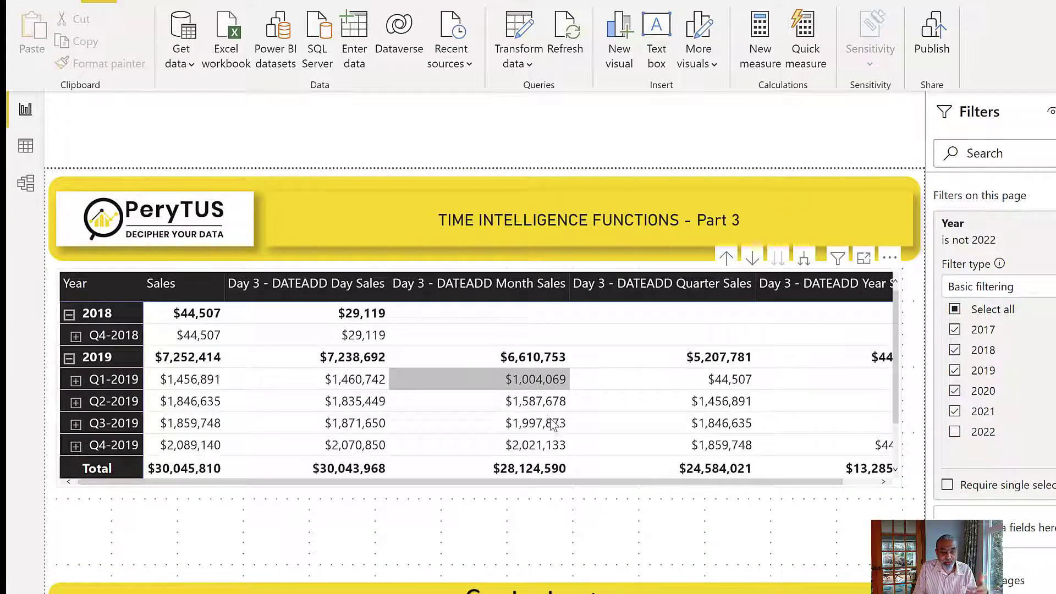
{"action": "scroll", "coordinate": [533, 407], "scroll_direction": "down", "scroll_amount": 2}
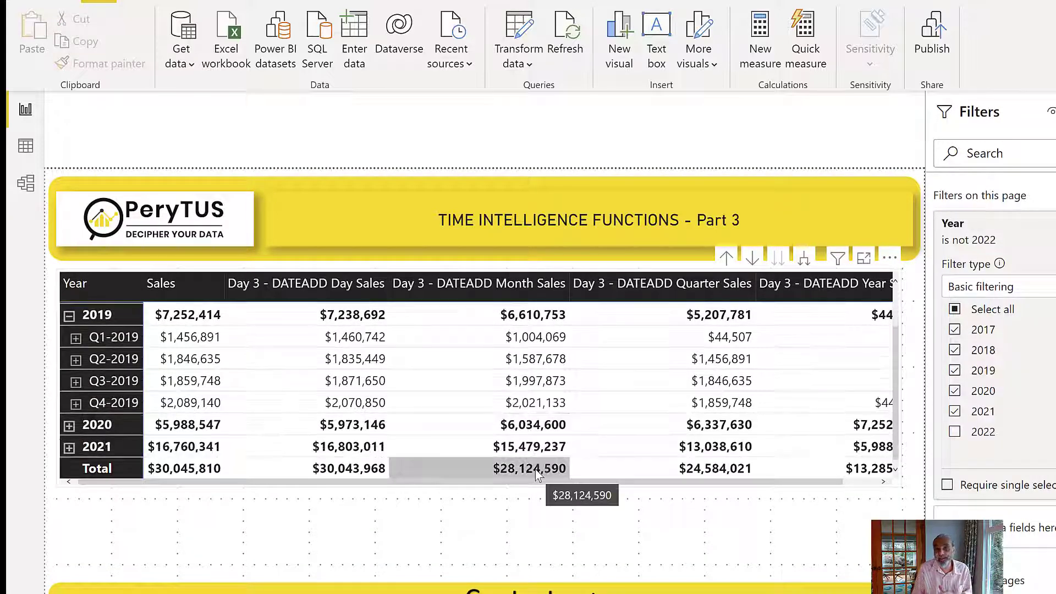